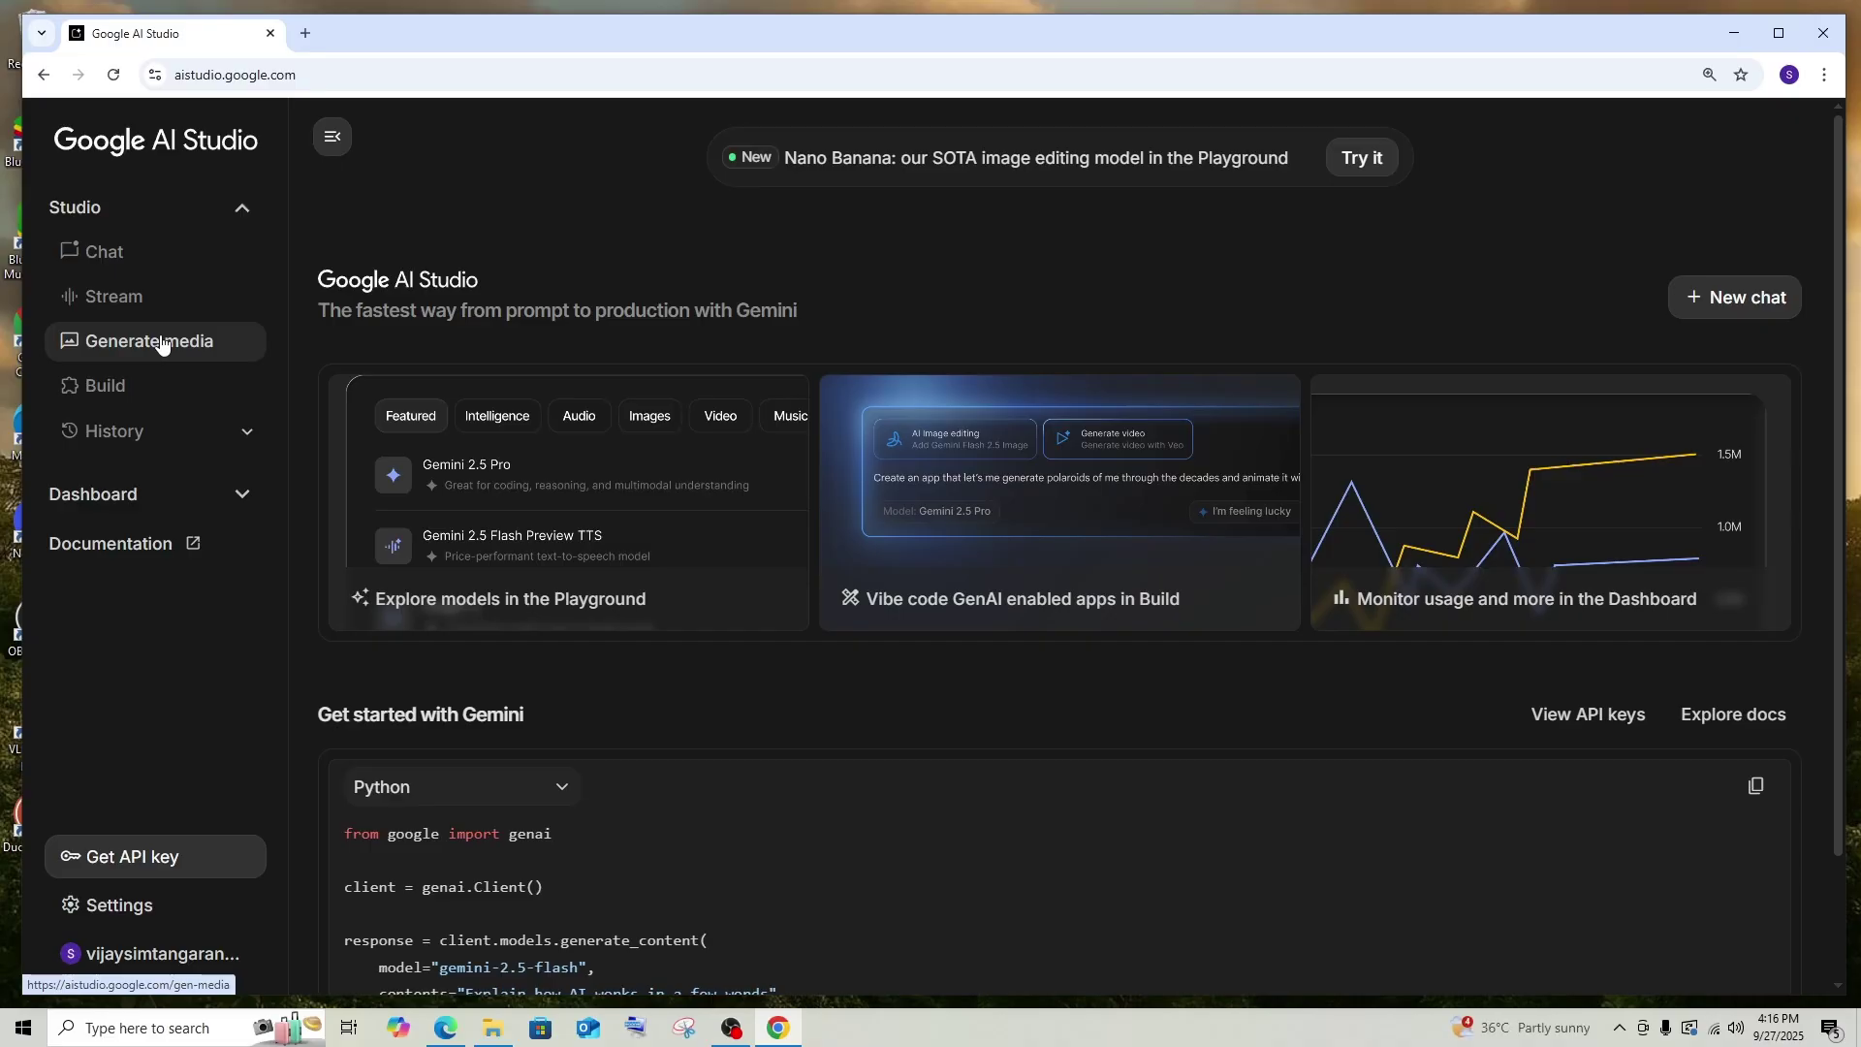
Step: Open the Veo 2 video generator from Generate media, set to 16:9, 8 seconds, 720p
{"action": "left_click", "coordinate": [161, 343]}
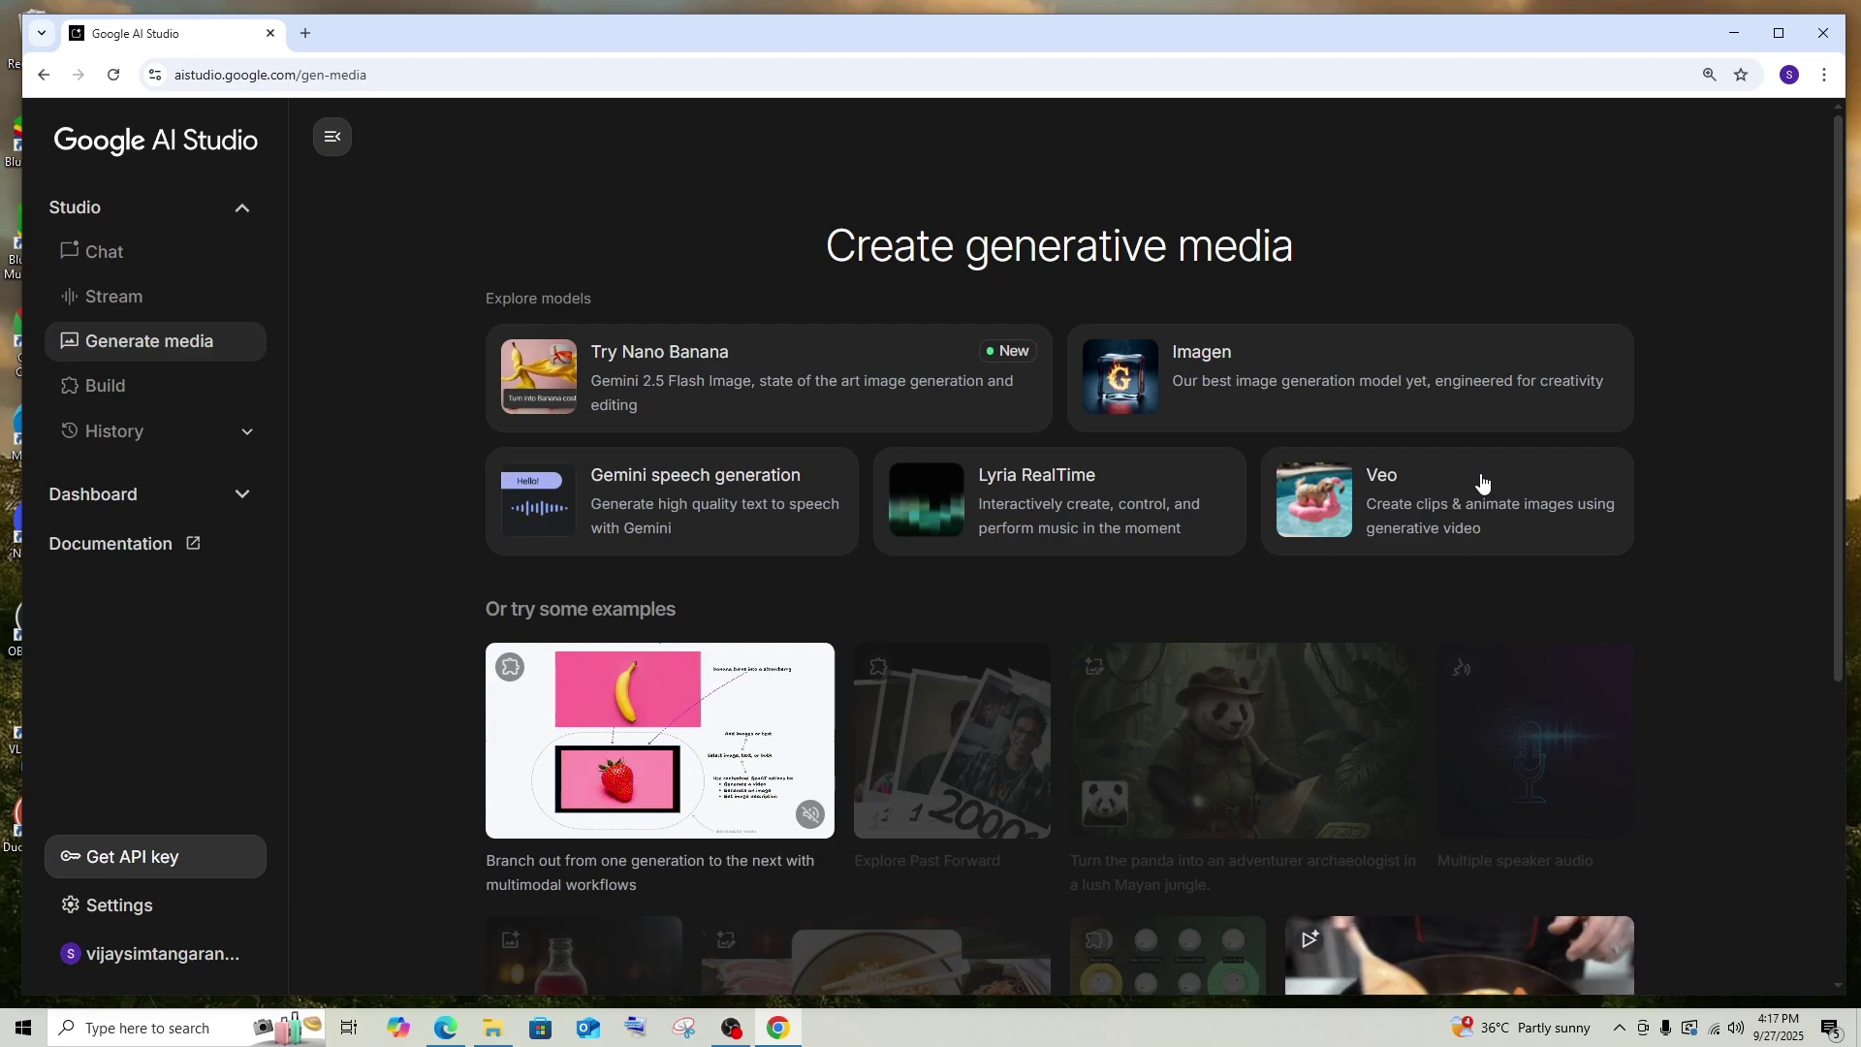
{"action": "left_click", "coordinate": [1425, 498]}
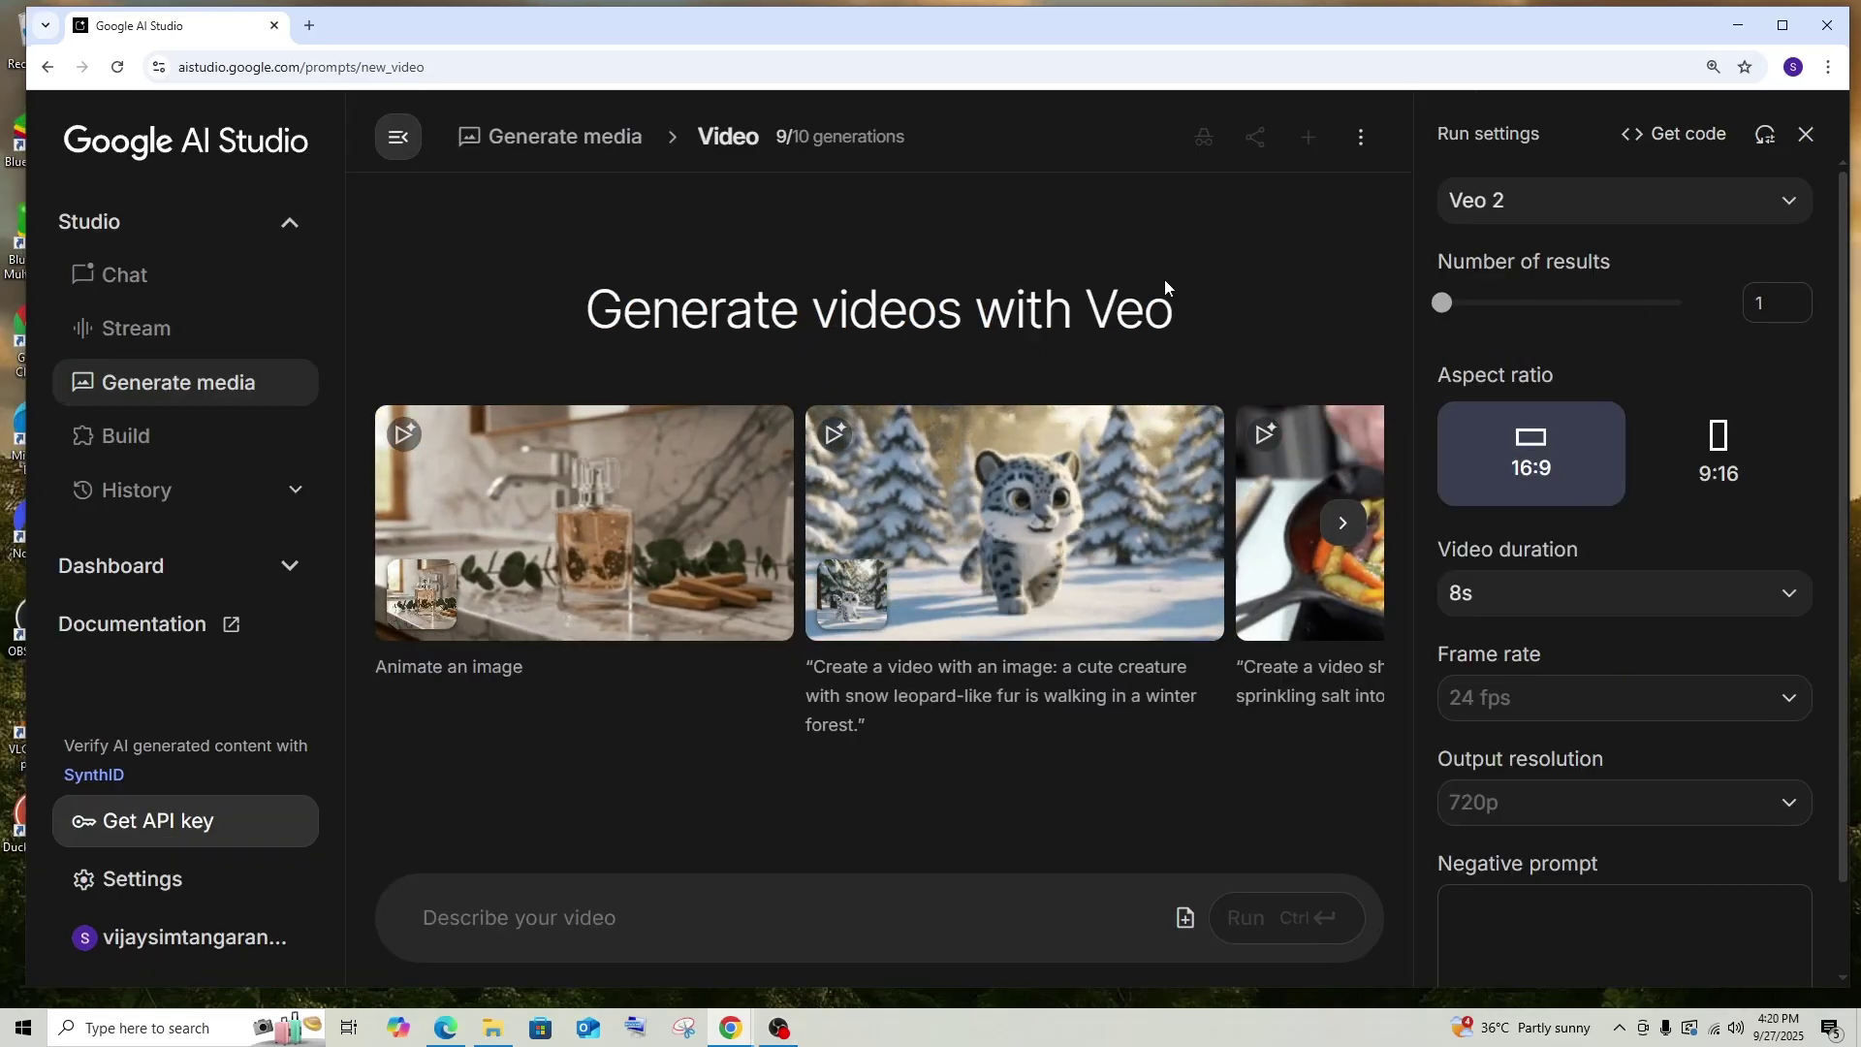
{"action": "left_click", "coordinate": [1513, 203]}
{"action": "left_click", "coordinate": [1515, 201]}
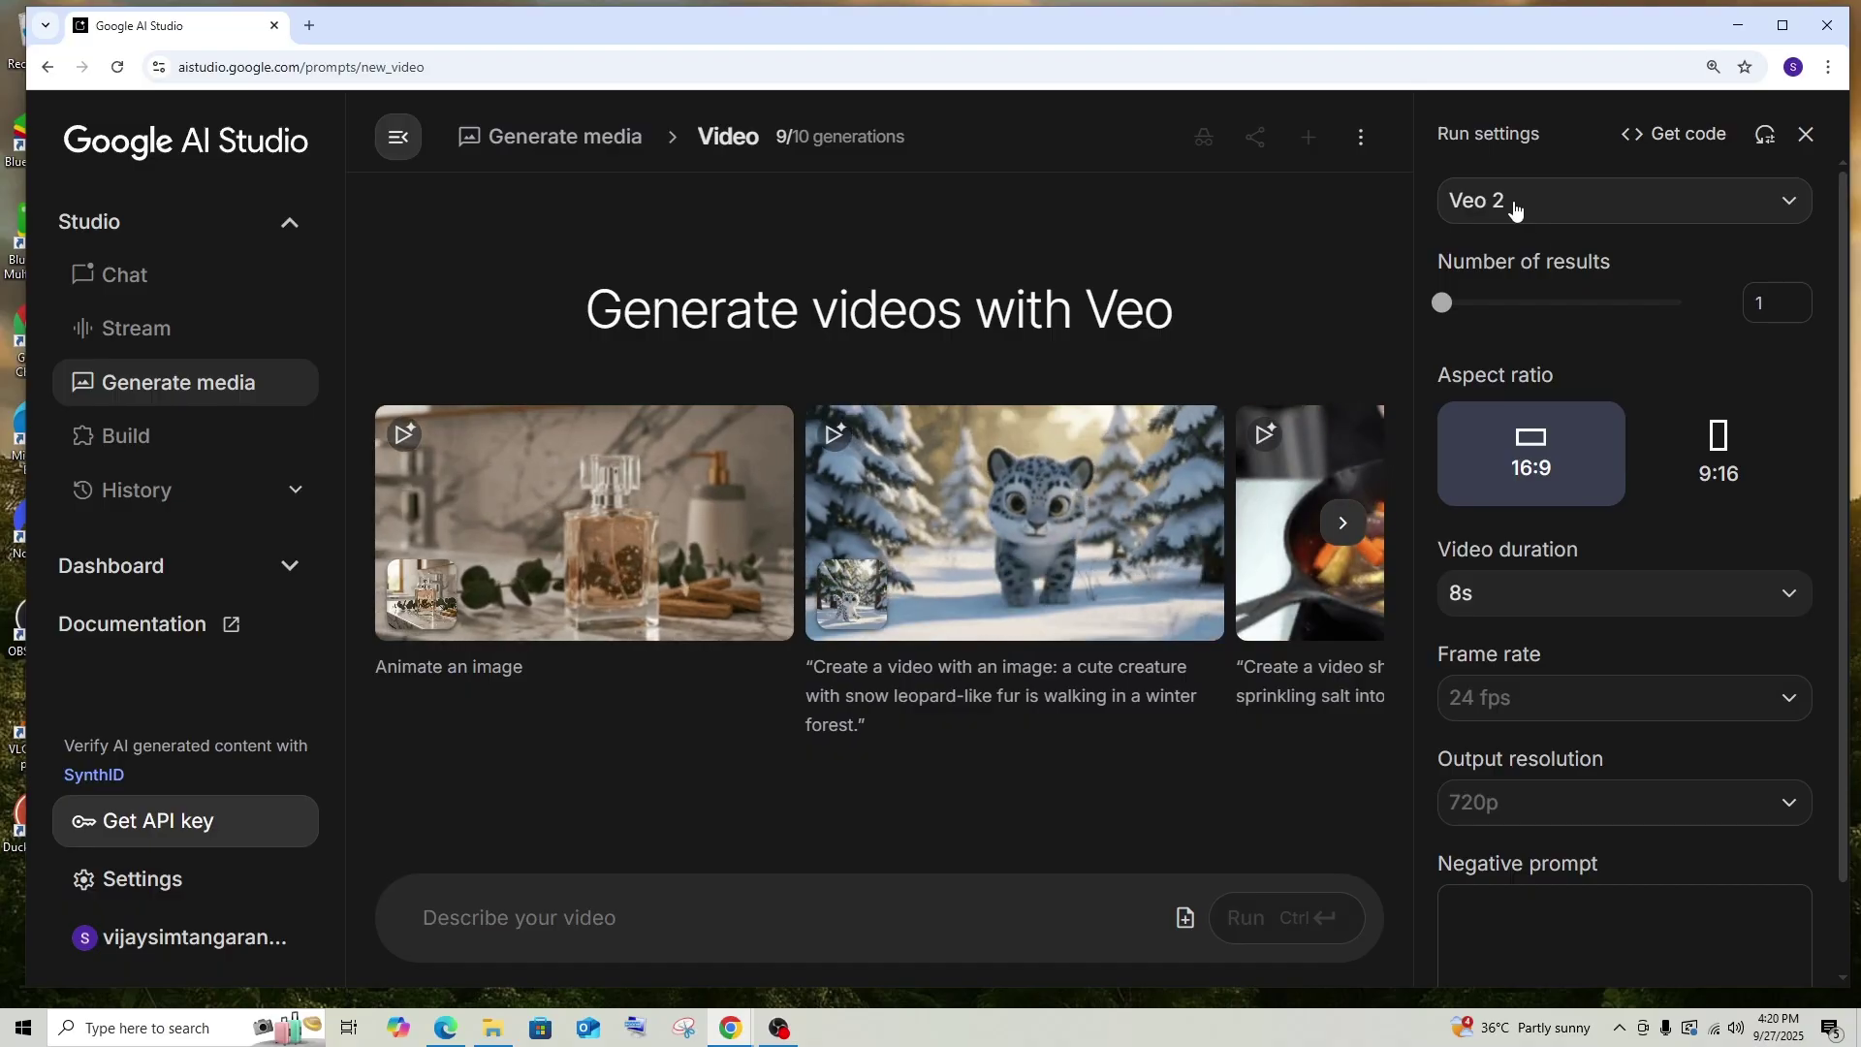
{"action": "left_click_drag", "start_coordinate": [1441, 302], "coordinate": [1639, 302]}
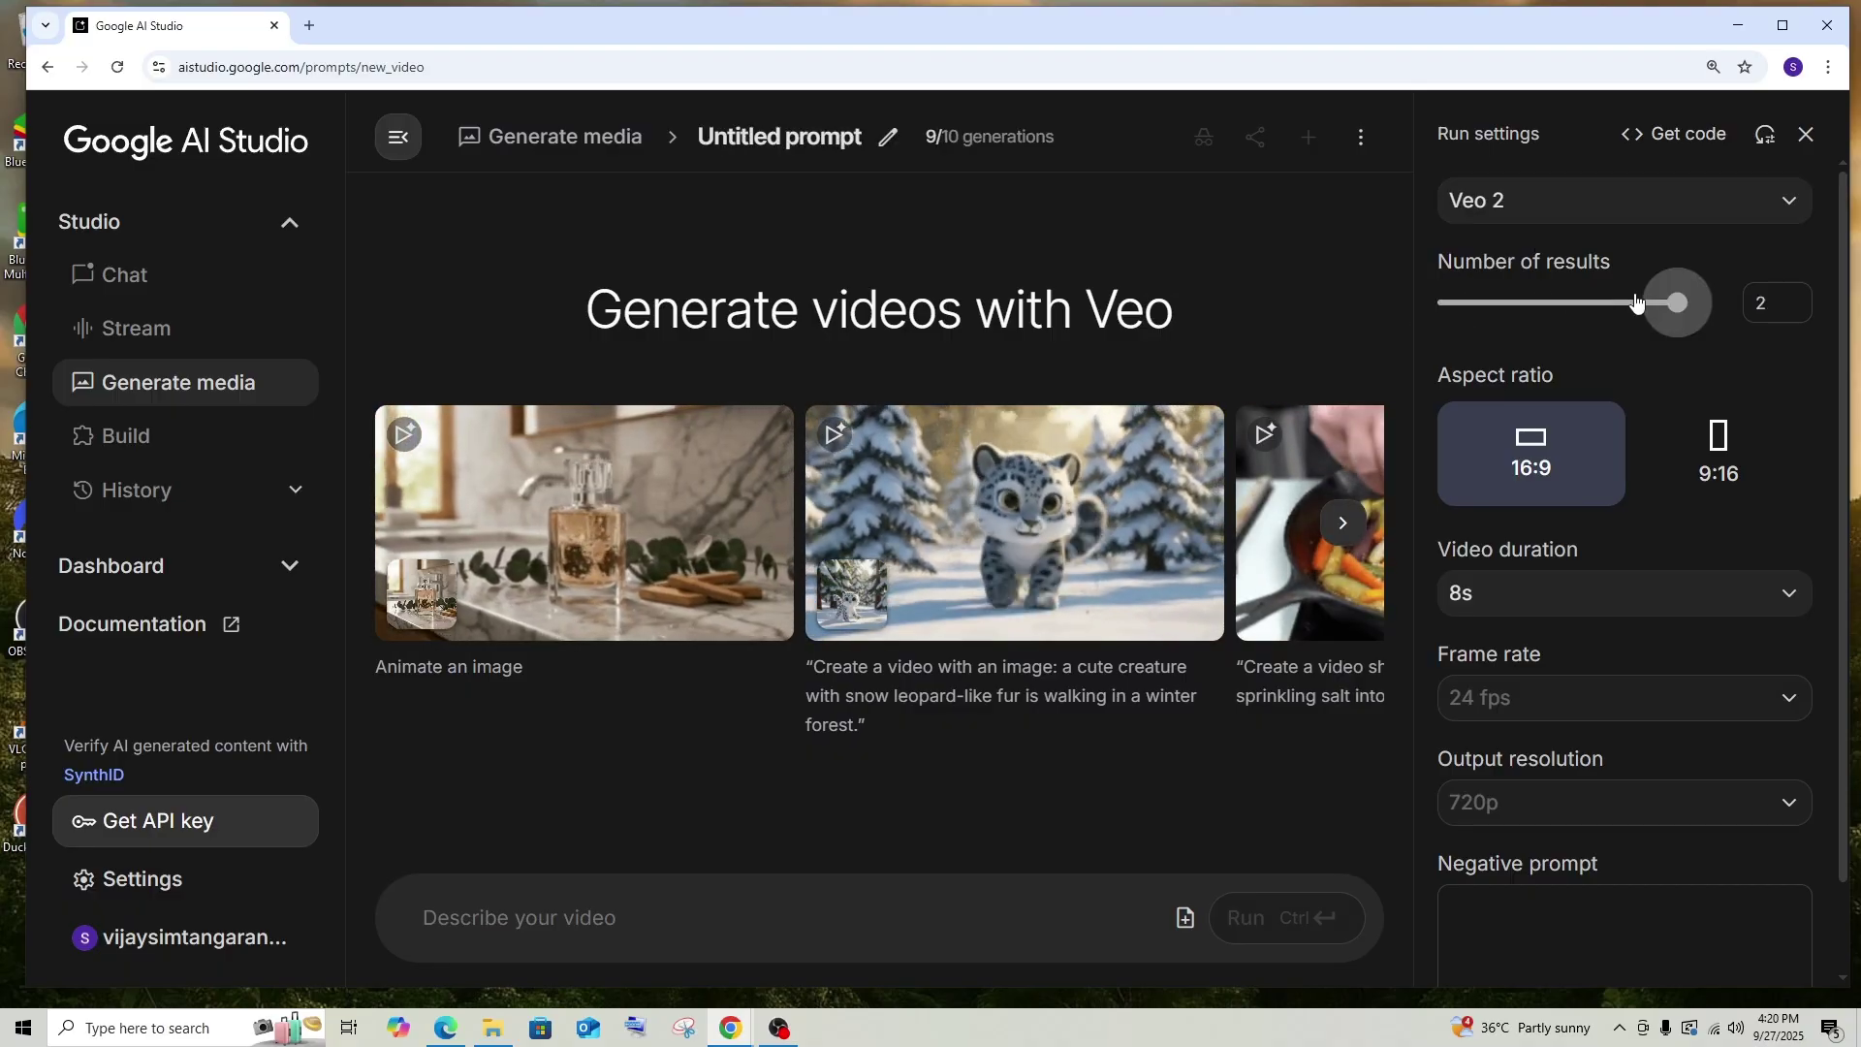
{"action": "left_click", "coordinate": [1451, 306]}
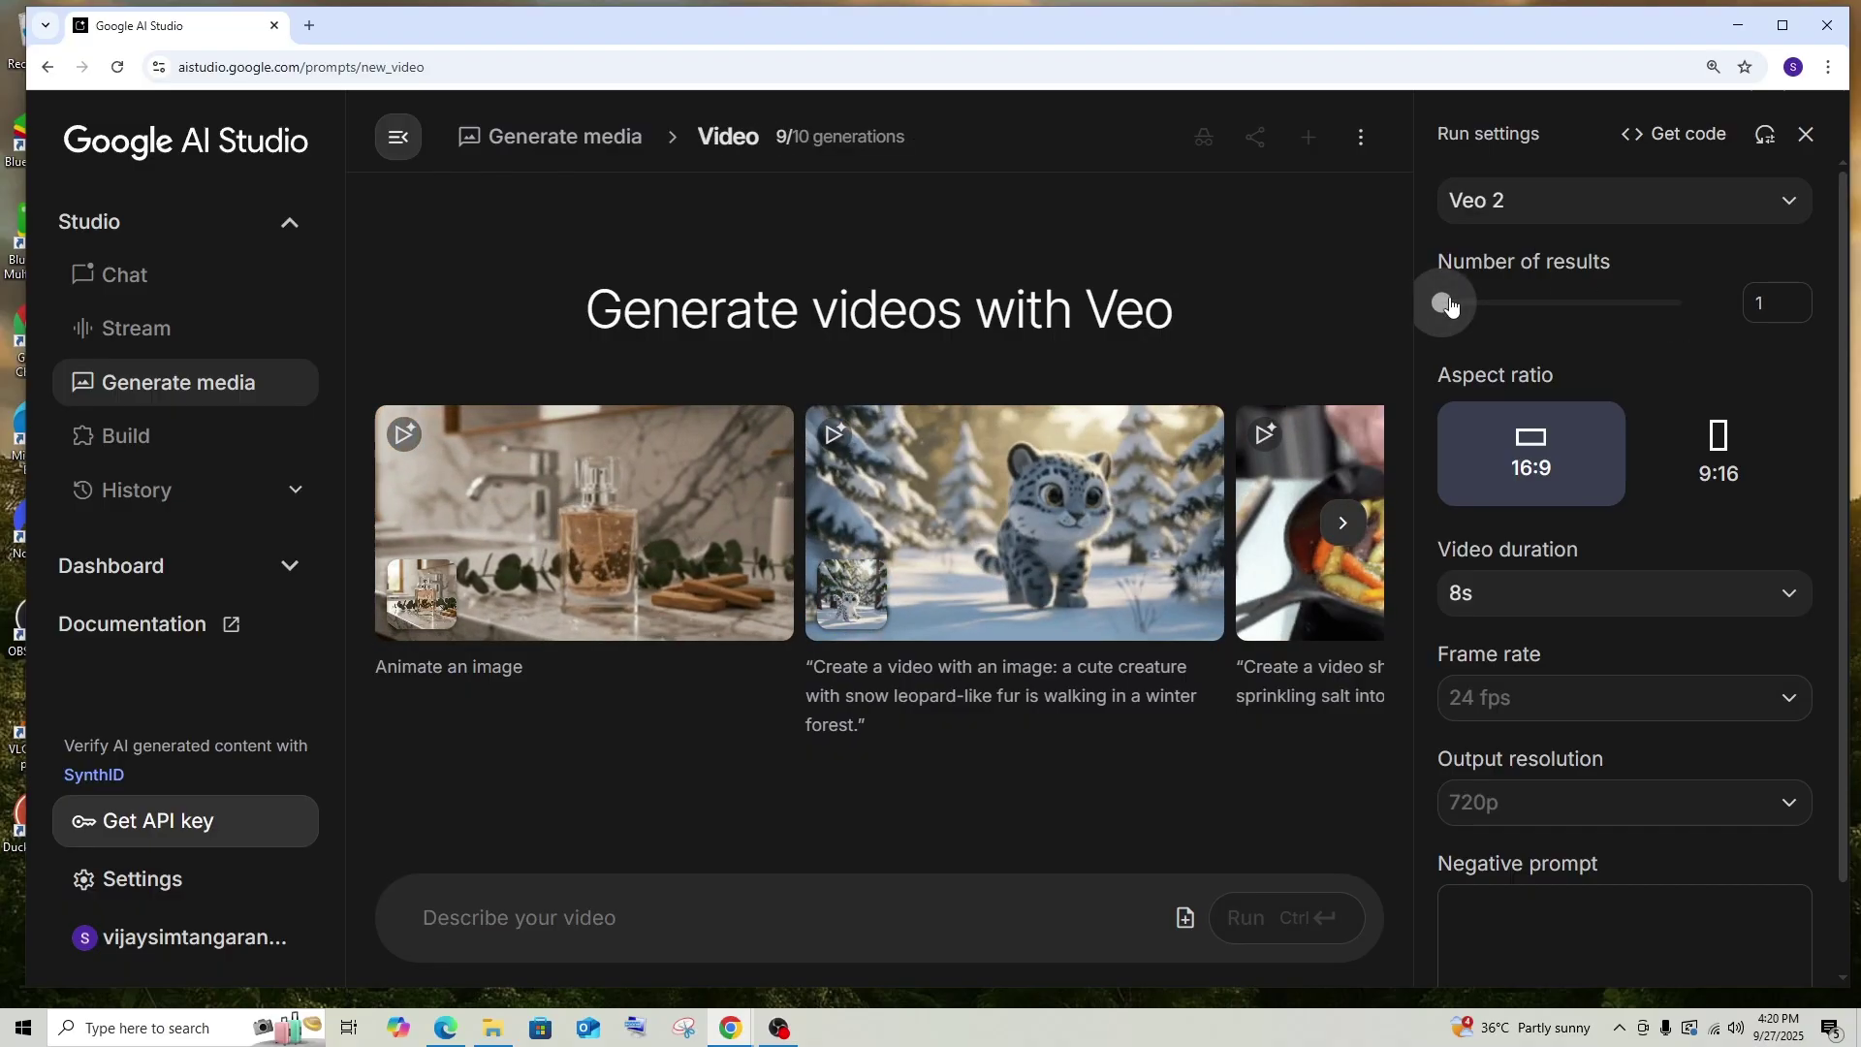
{"action": "left_click", "coordinate": [1675, 466]}
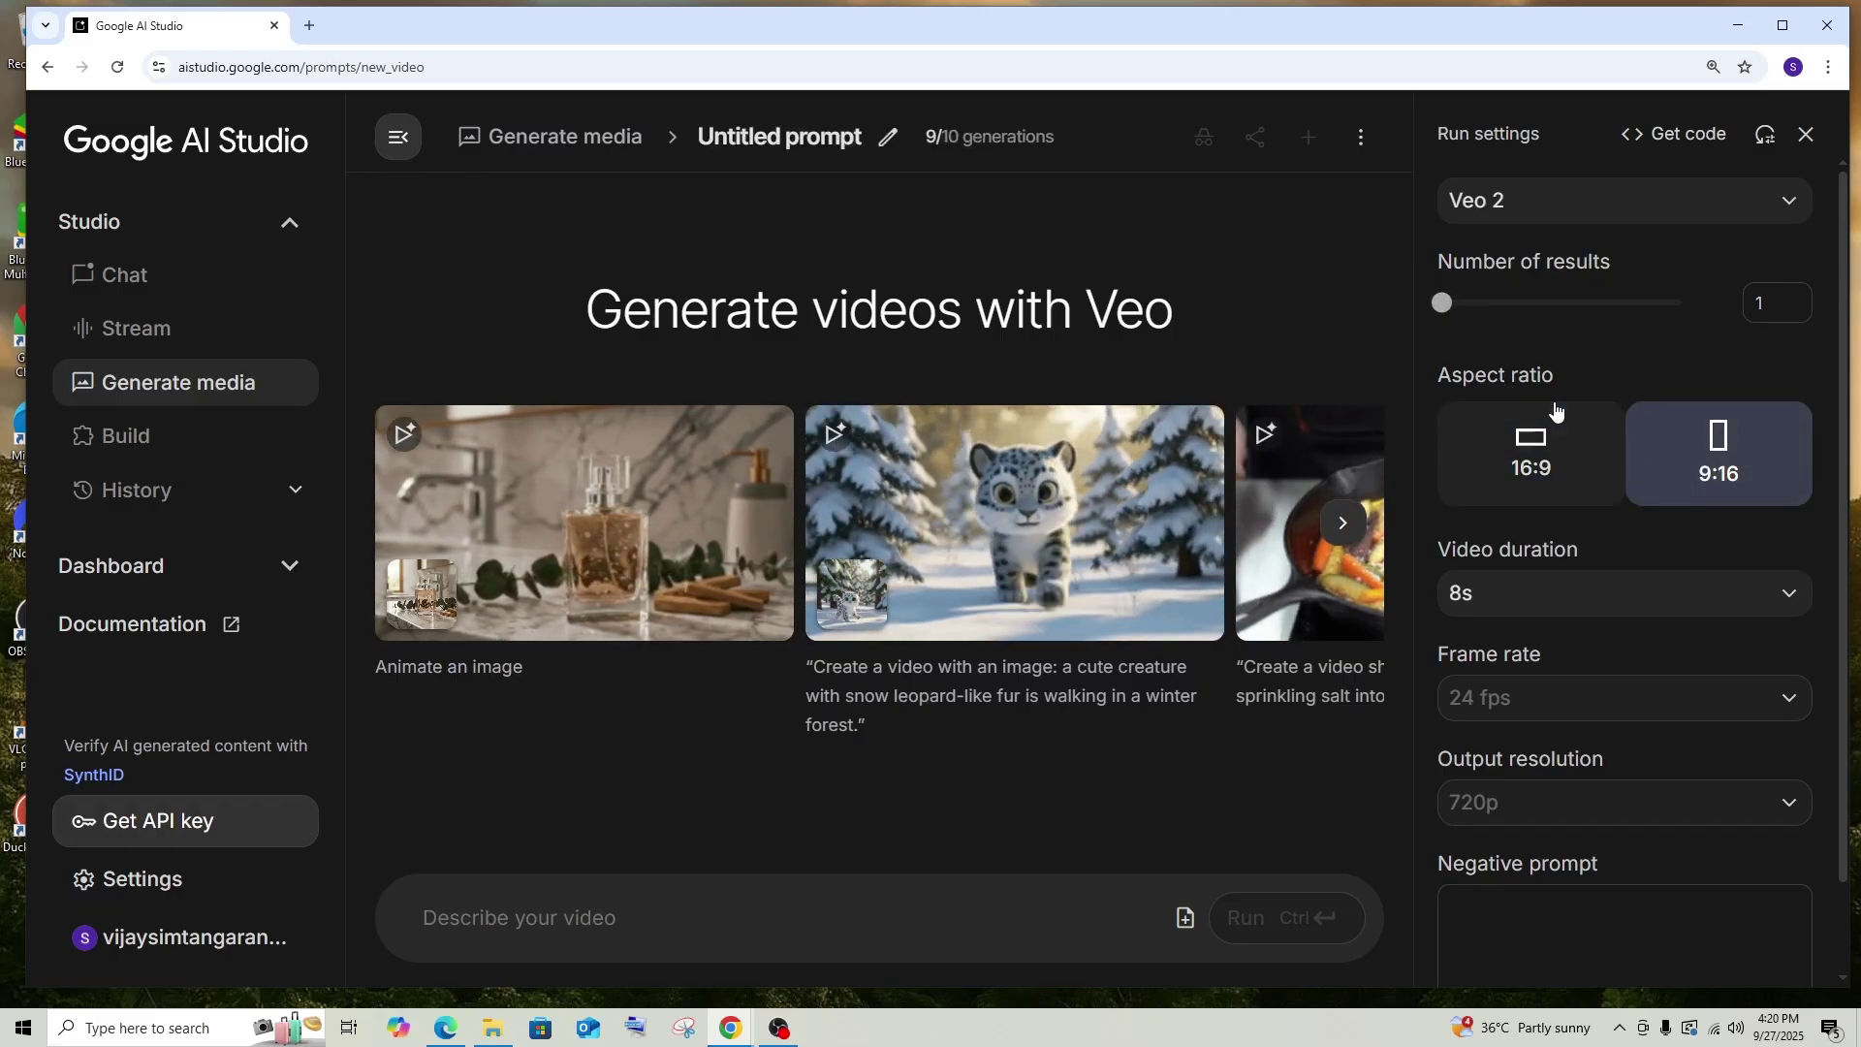
{"action": "left_click", "coordinate": [1507, 452]}
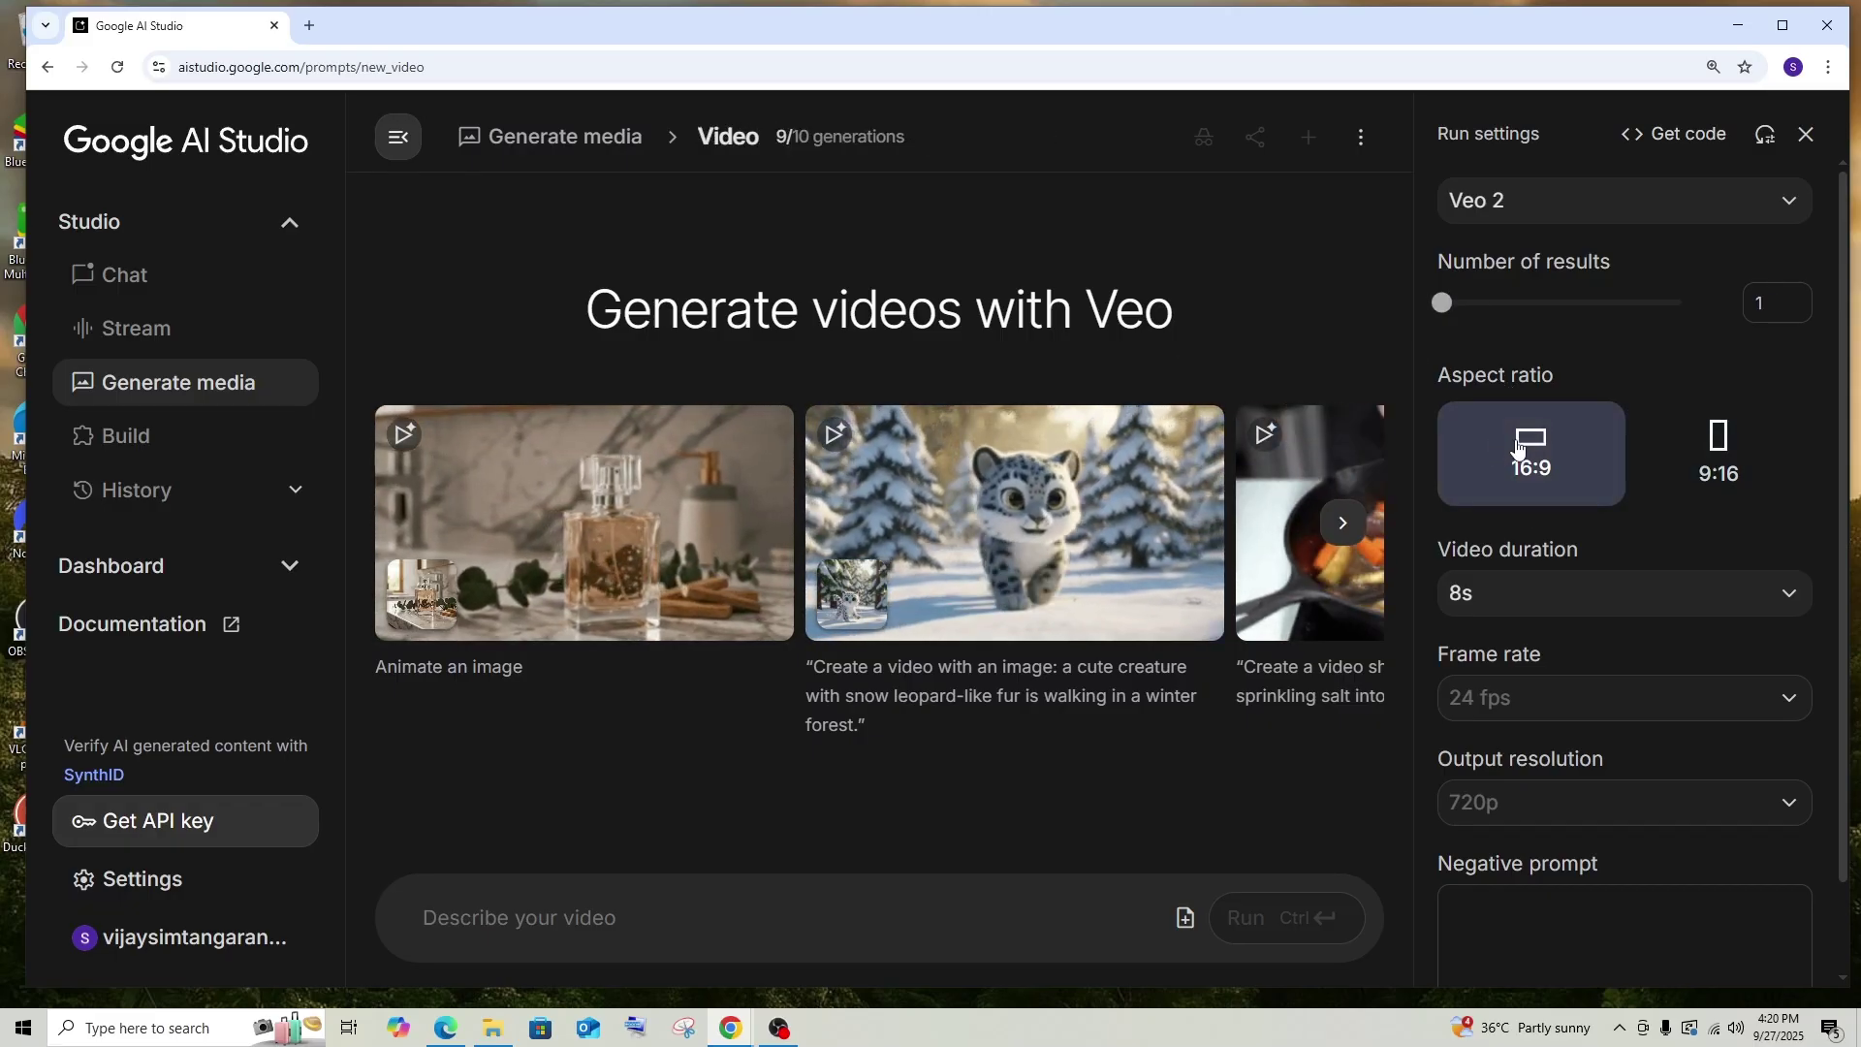
{"action": "left_click", "coordinate": [1683, 458]}
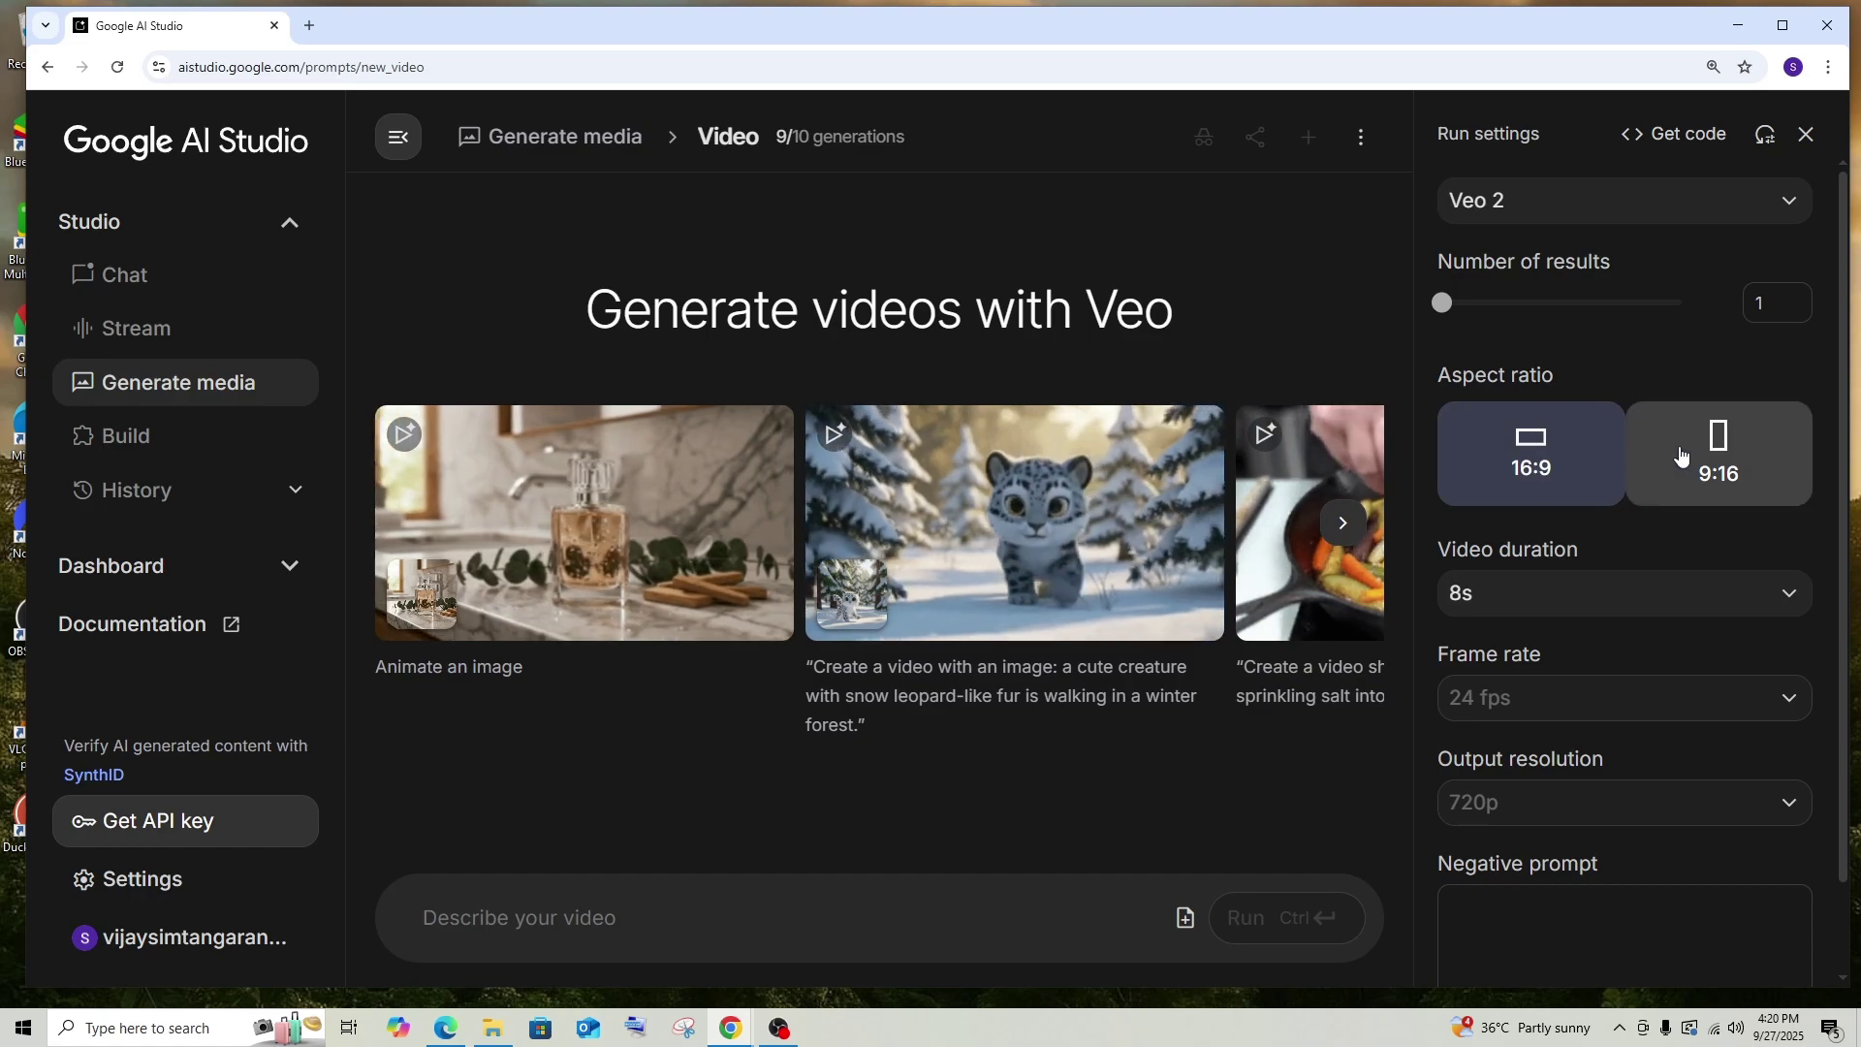
{"action": "left_click", "coordinate": [1554, 447]}
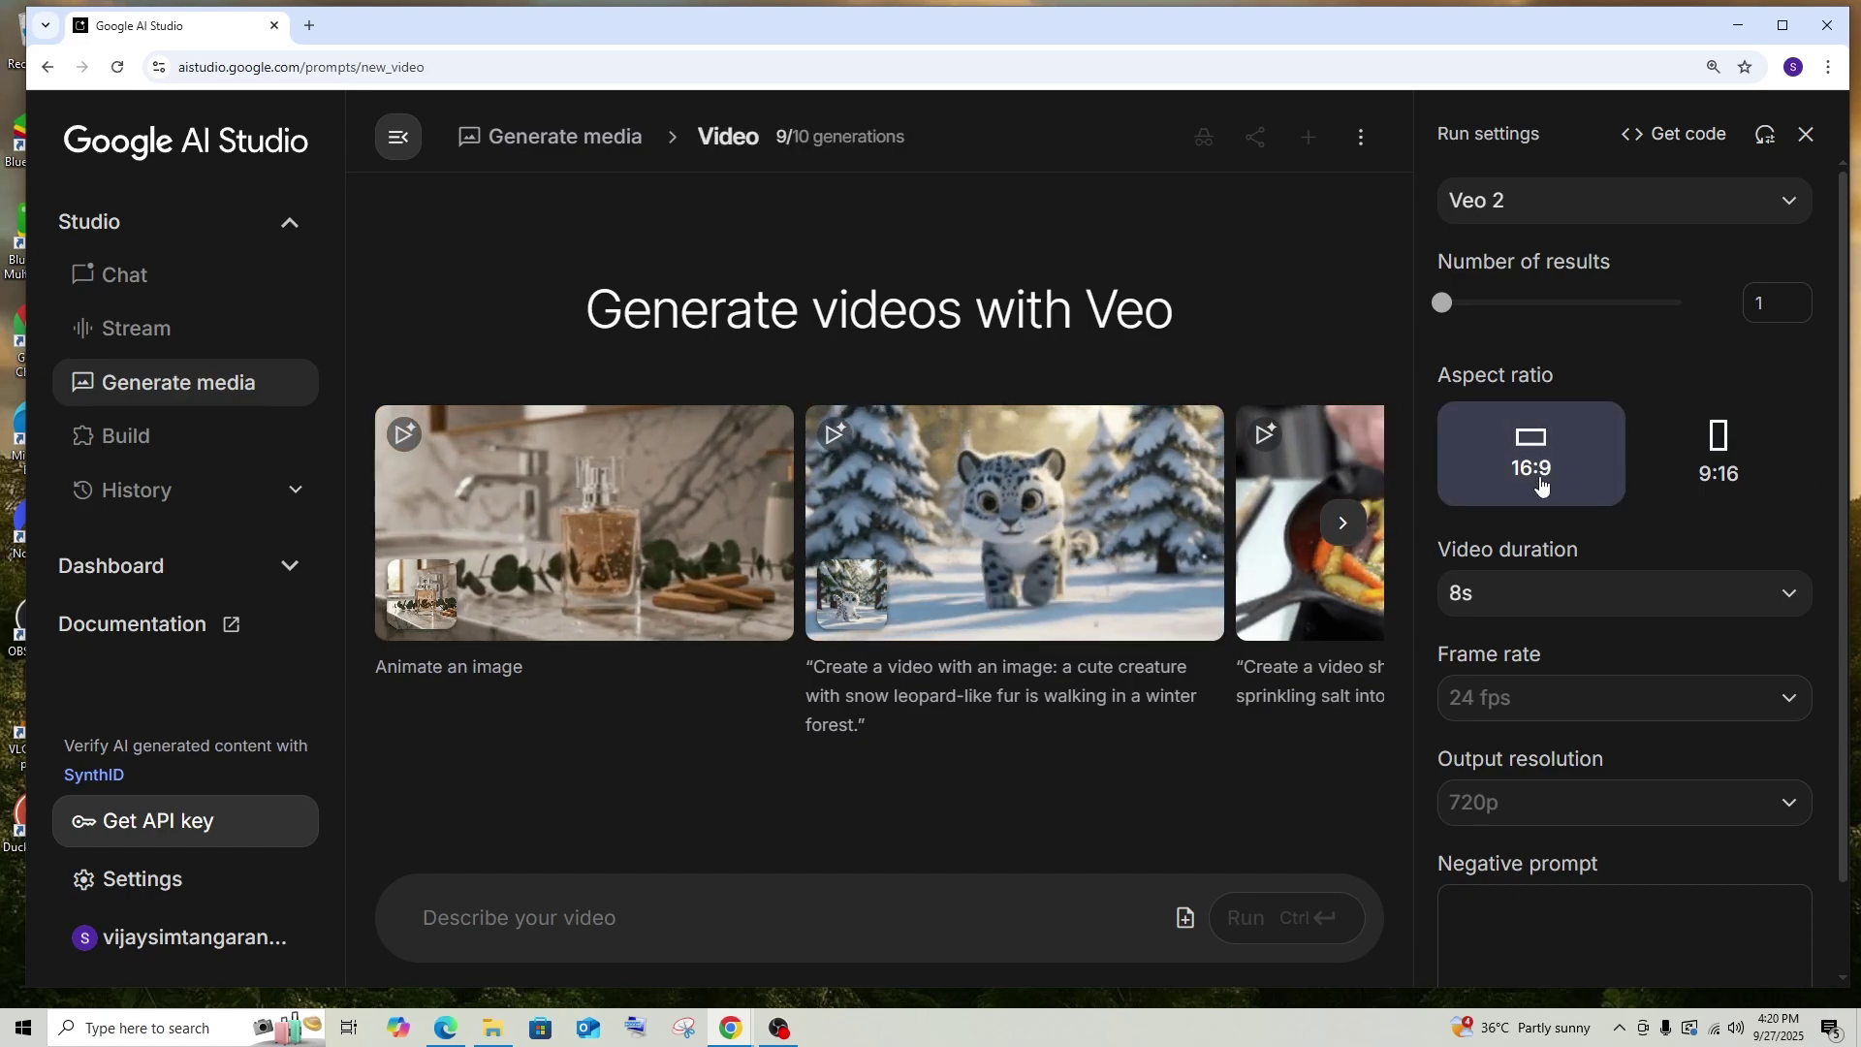
{"action": "left_click", "coordinate": [1534, 587]}
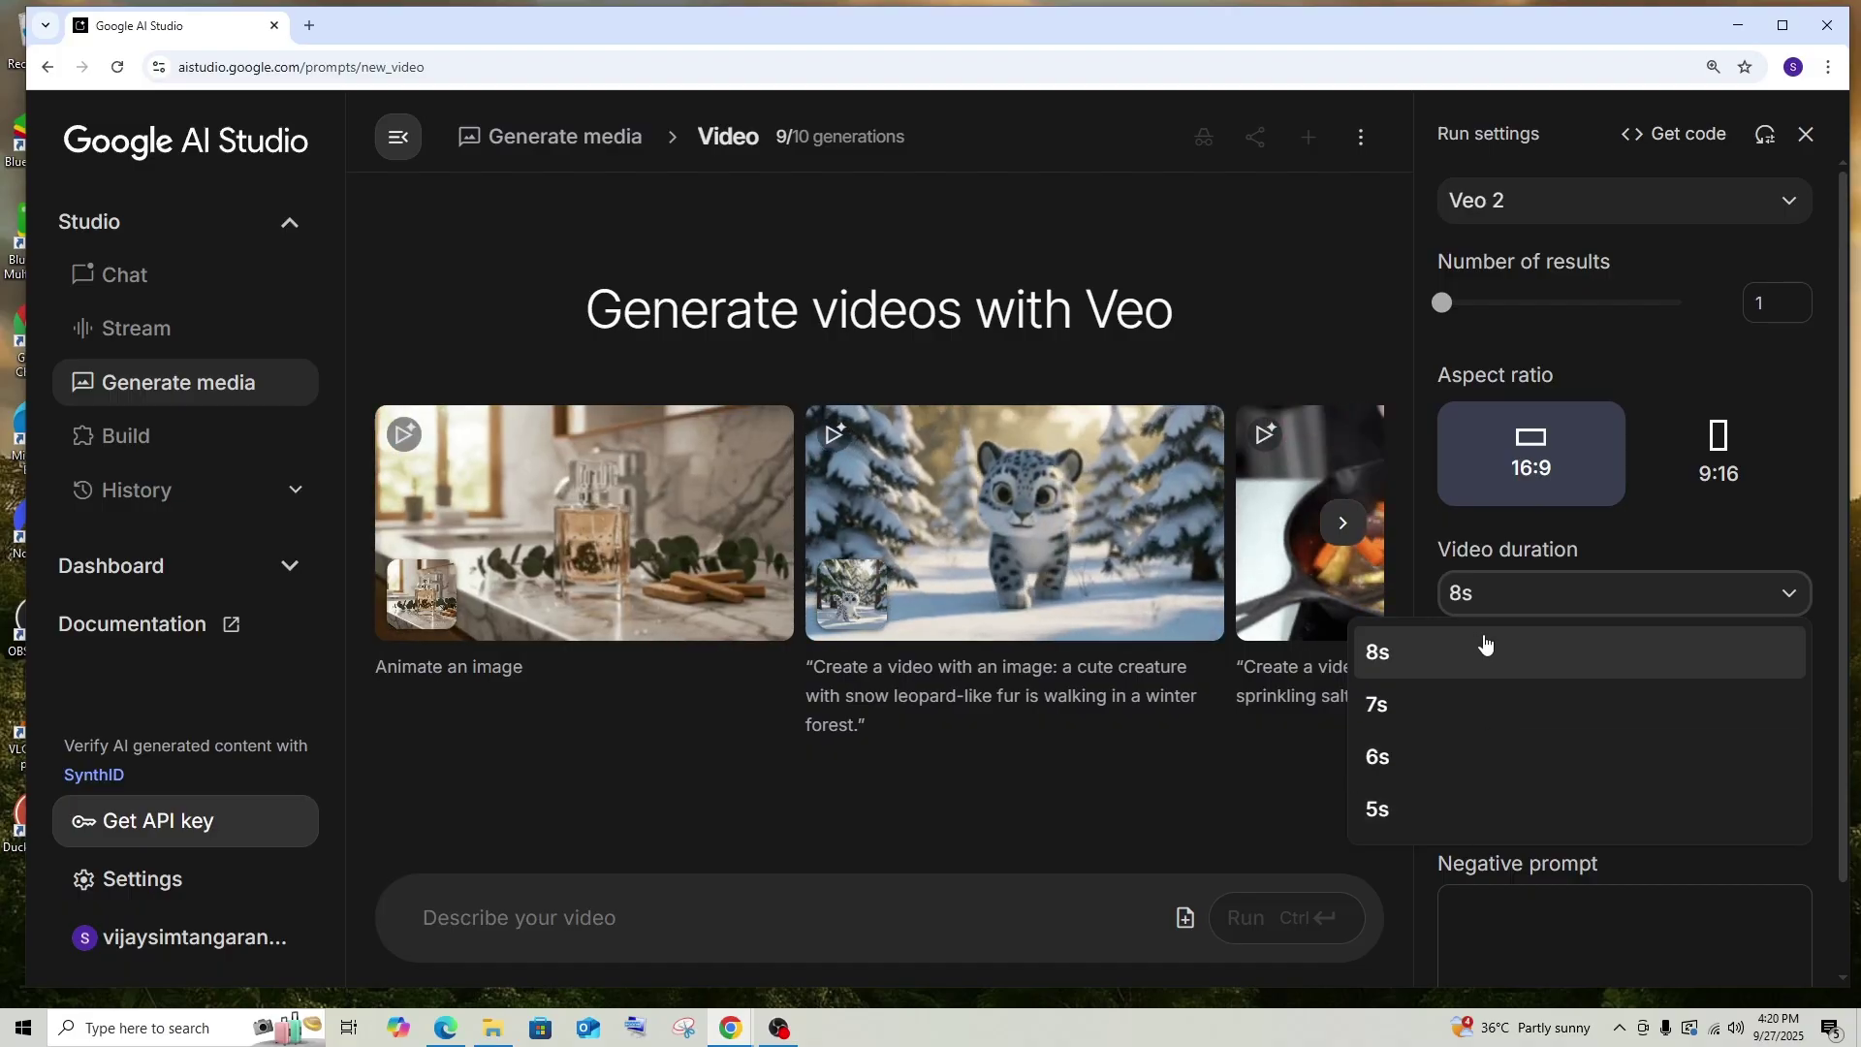
{"action": "left_click", "coordinate": [1234, 798]}
{"action": "scroll", "coordinate": [1613, 589], "scroll_direction": "down", "scroll_amount": 1}
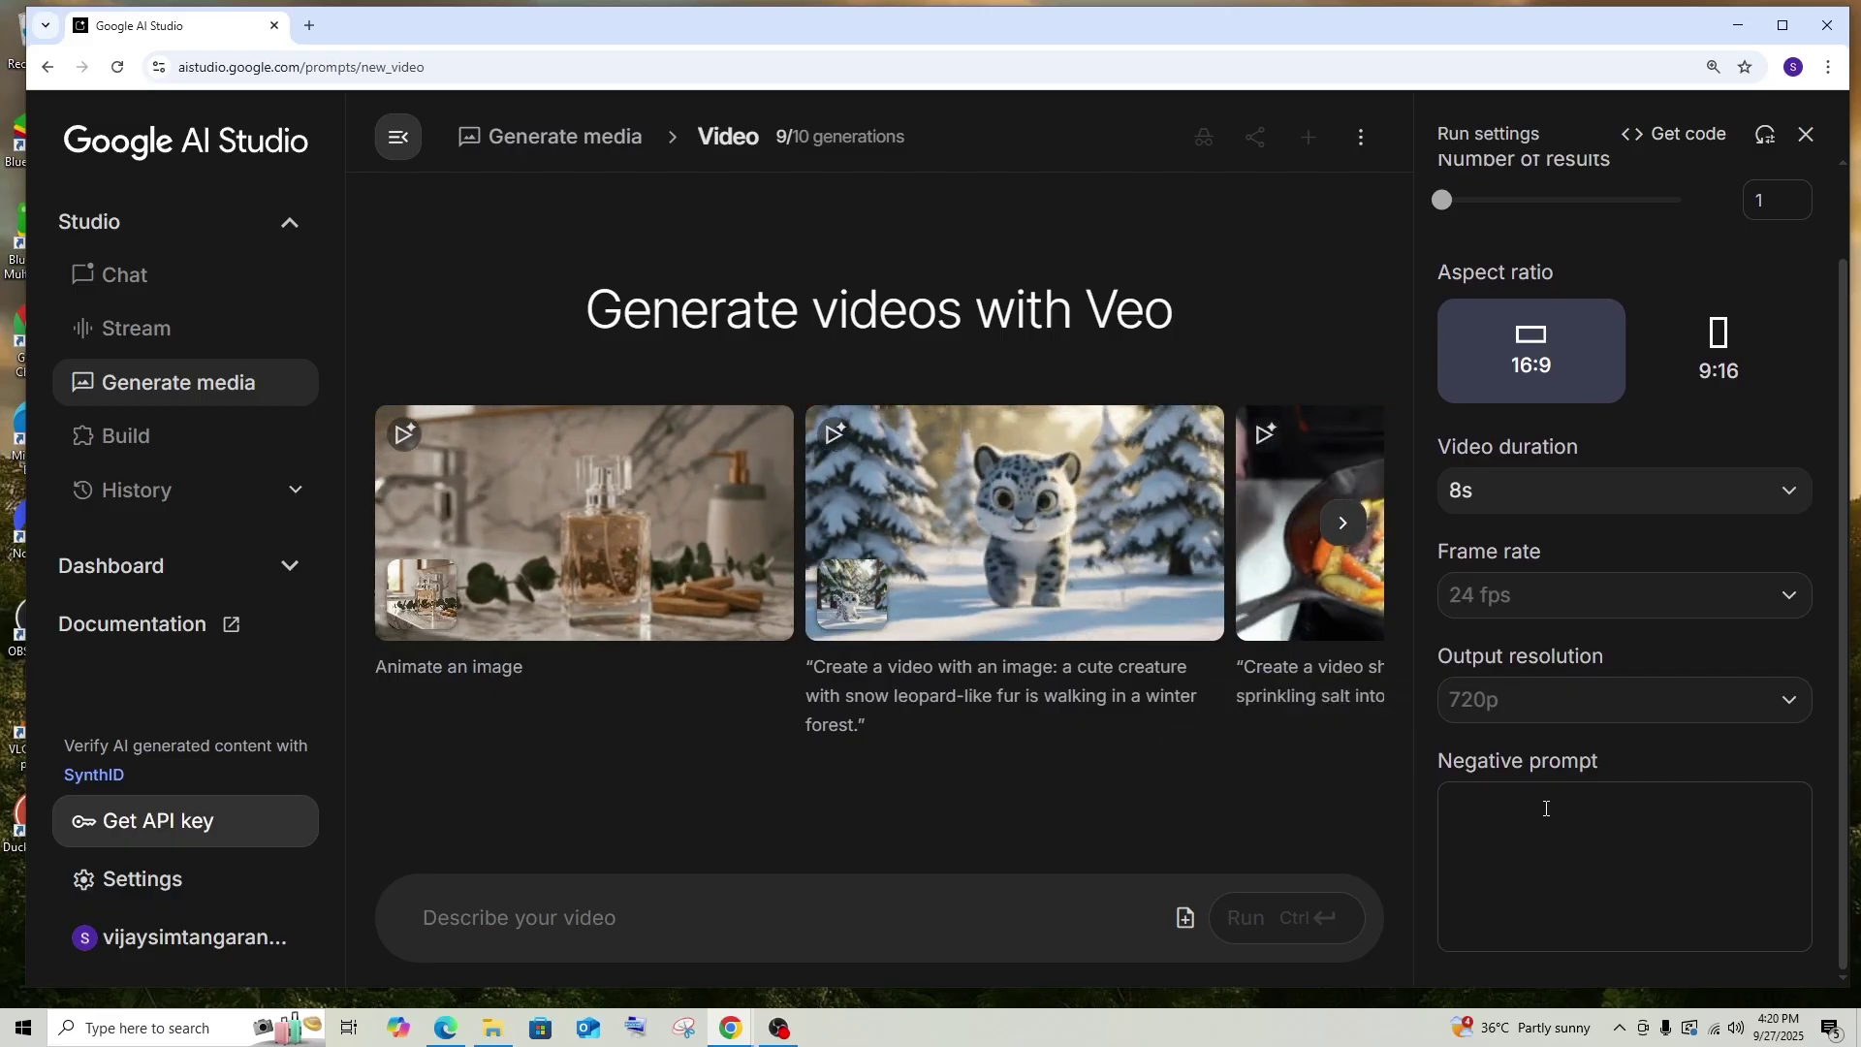
{"action": "scroll", "coordinate": [1586, 687], "scroll_direction": "up", "scroll_amount": 2}
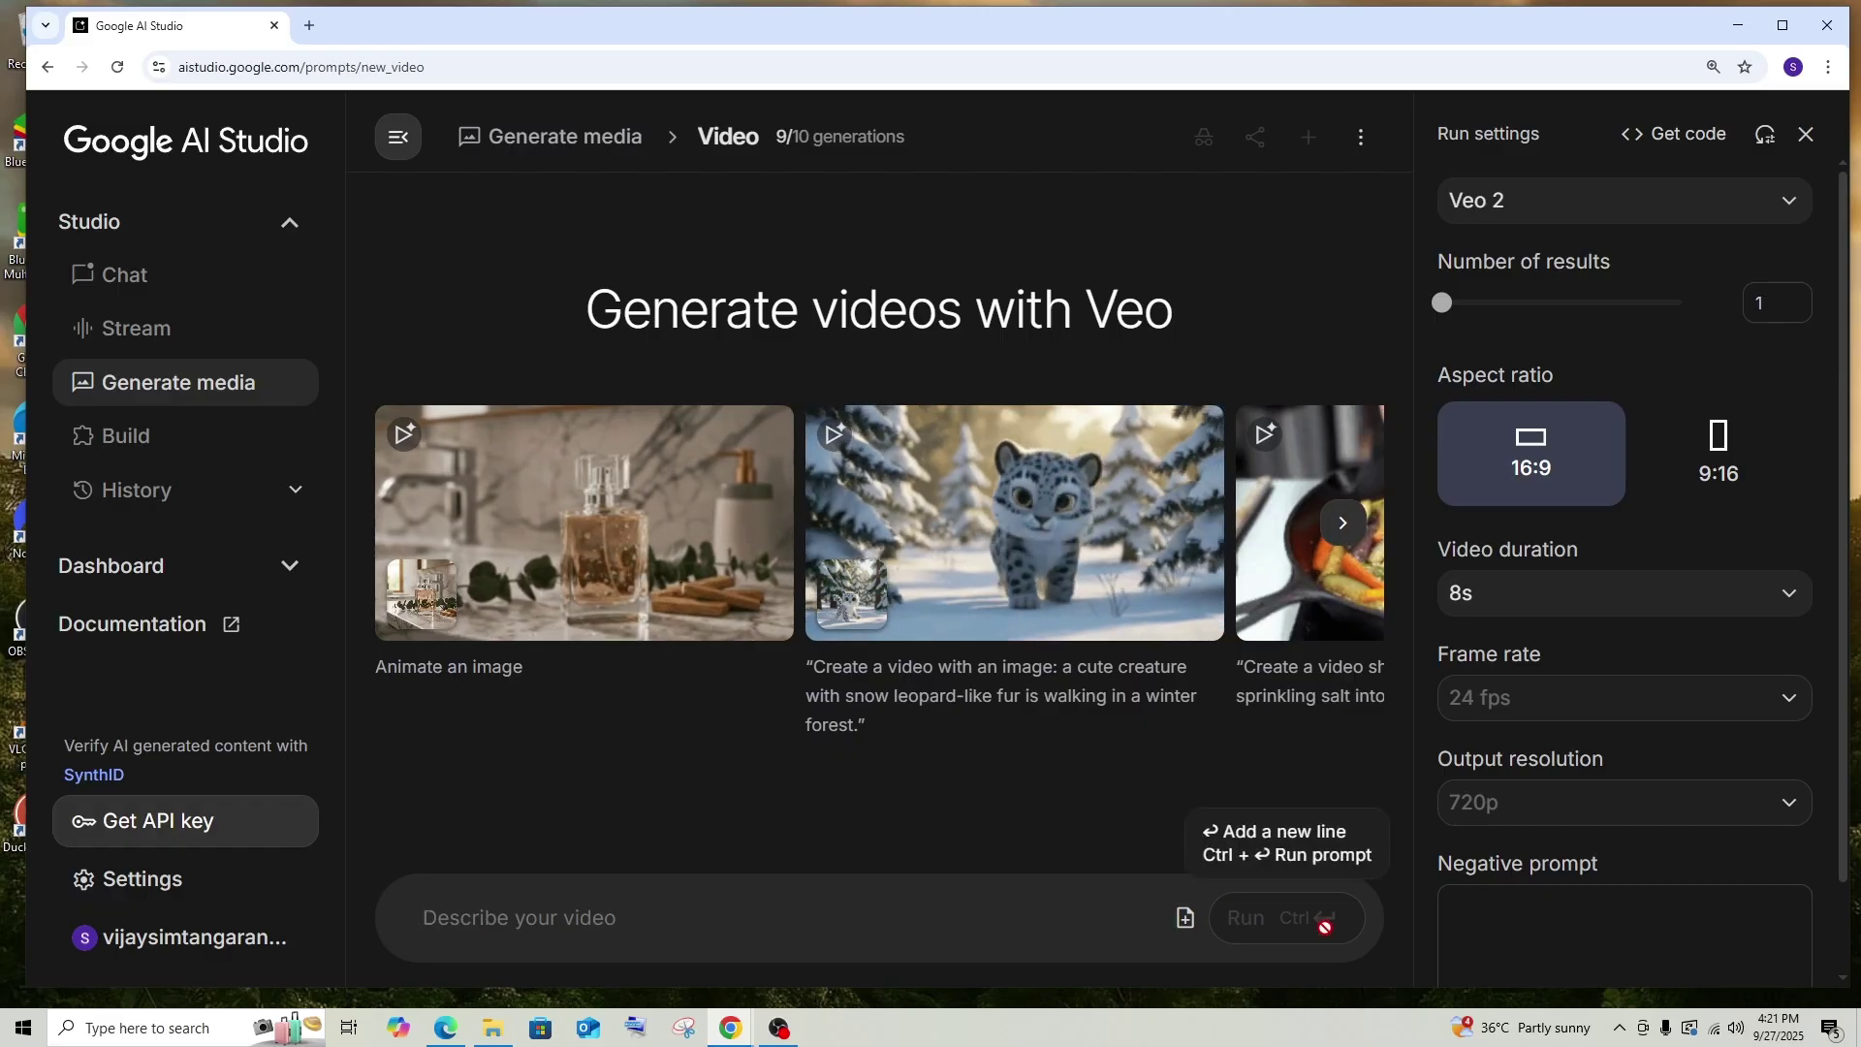
Step: Paste the aerial anaconda jungle-river prompt and play the resulting 'Anaconda River Dive' video
{"action": "left_click", "coordinate": [1187, 929]}
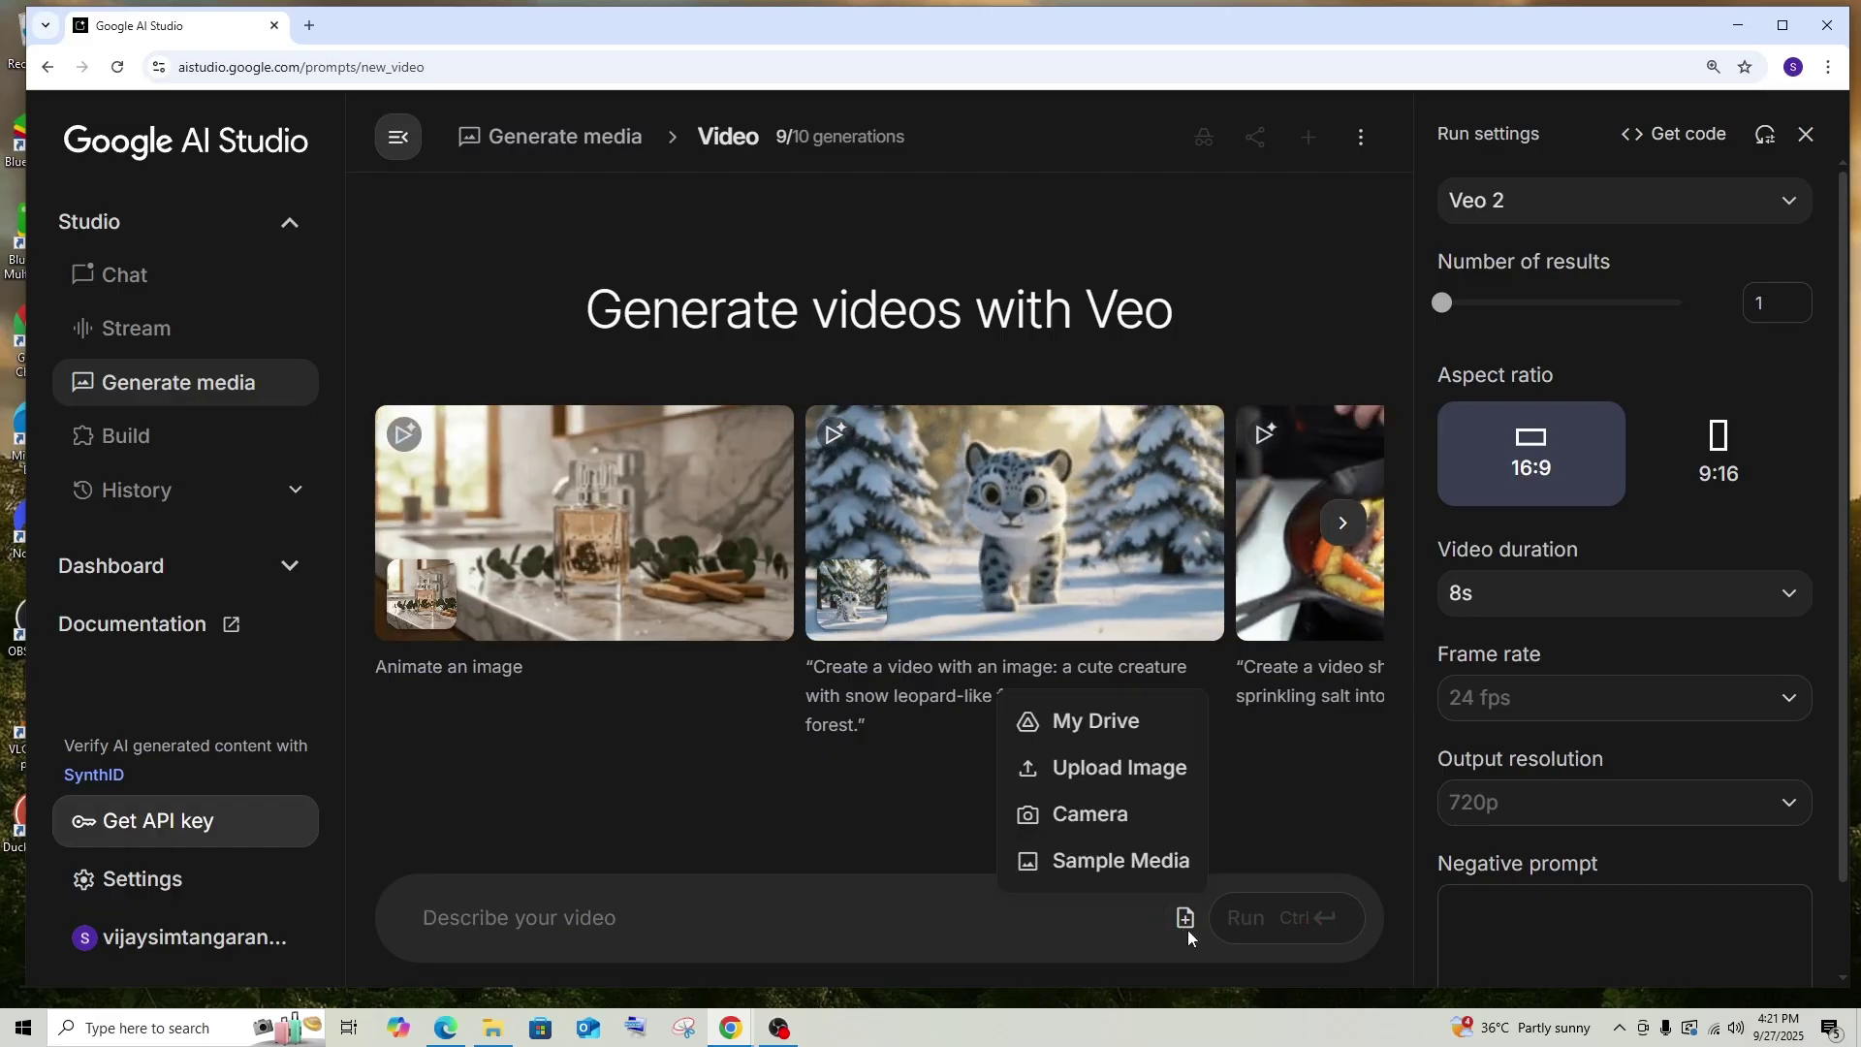
{"action": "left_click", "coordinate": [868, 914]}
{"action": "type", "text": "Ultra-realistic cinematic aerial shot, POV from a helicopter looking straight down at a dense jungle river. A group of massive anaconda snakes slither gracefully into the water, their shiny wet scales reflecting sunlight. The water ripples realistically as the snakes disappear below the surface. Shot in 8K, highly detailed textures, natural lighting, dramatic realism, captured from a smooth top-down helicopter camera angle."}
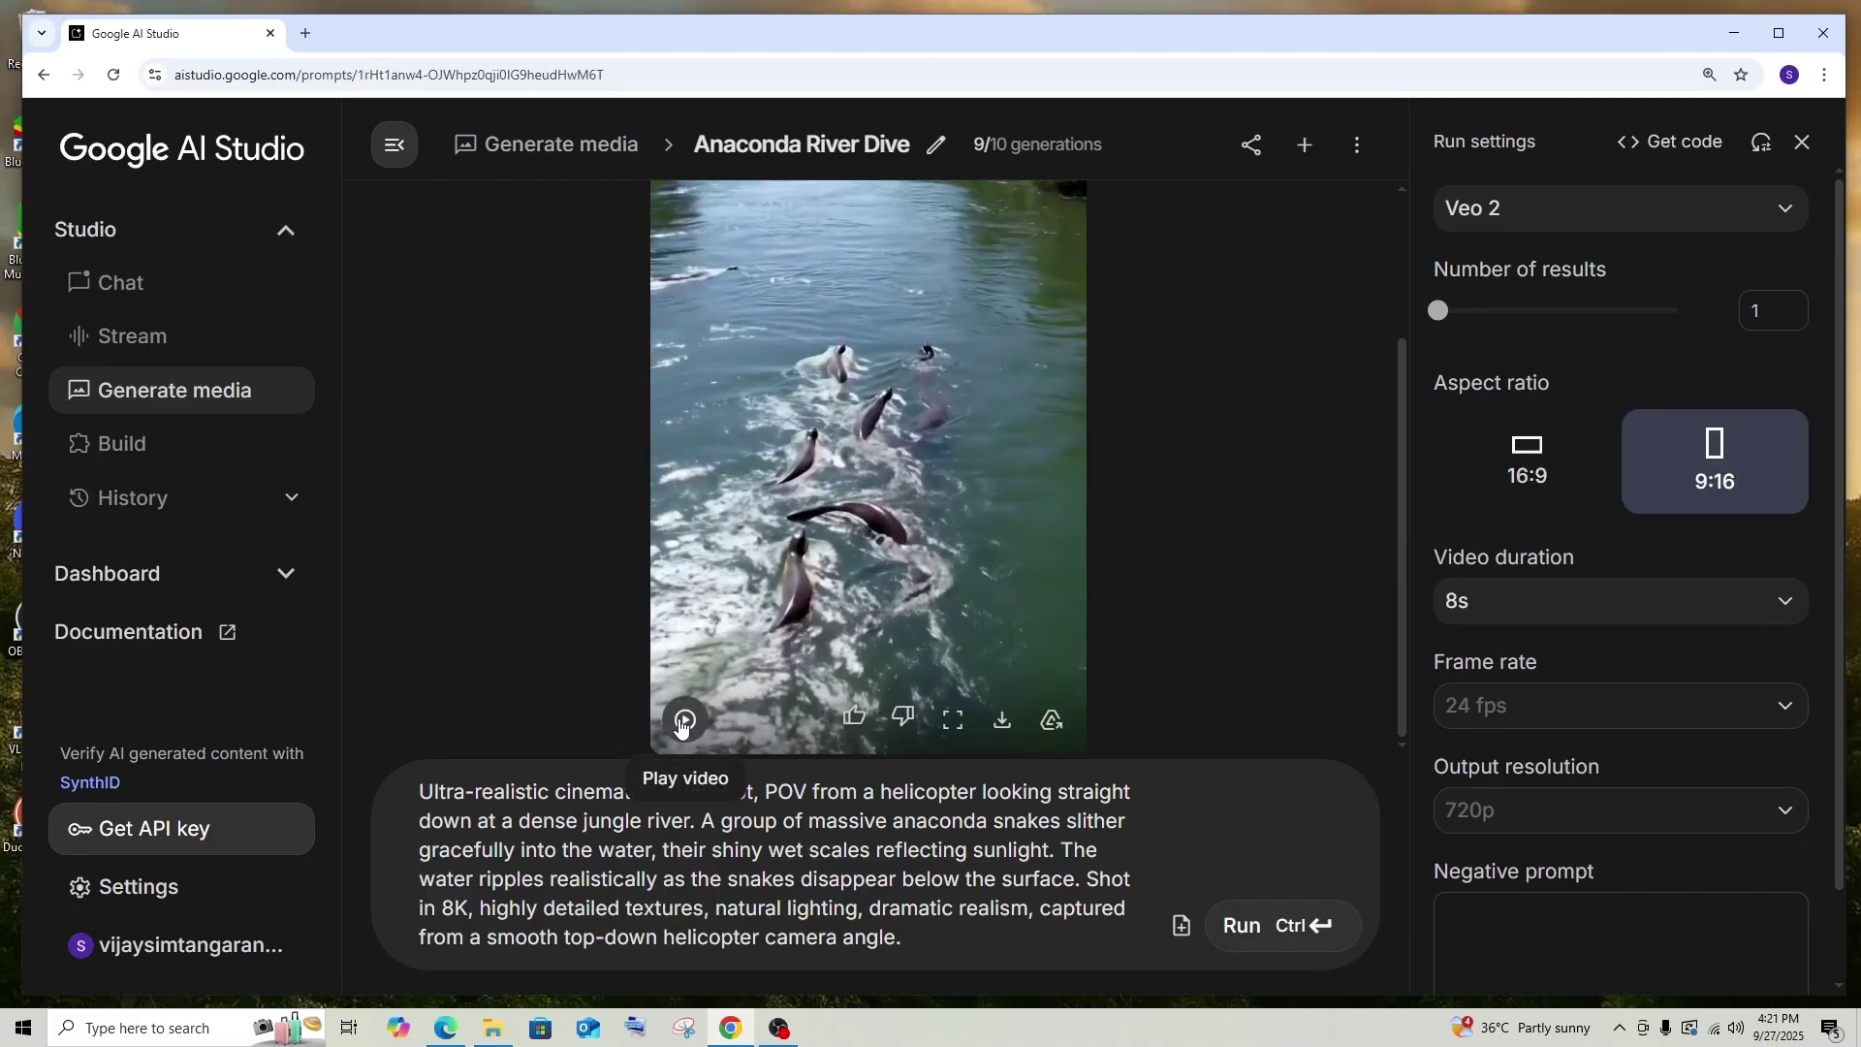
{"action": "left_click", "coordinate": [682, 724]}
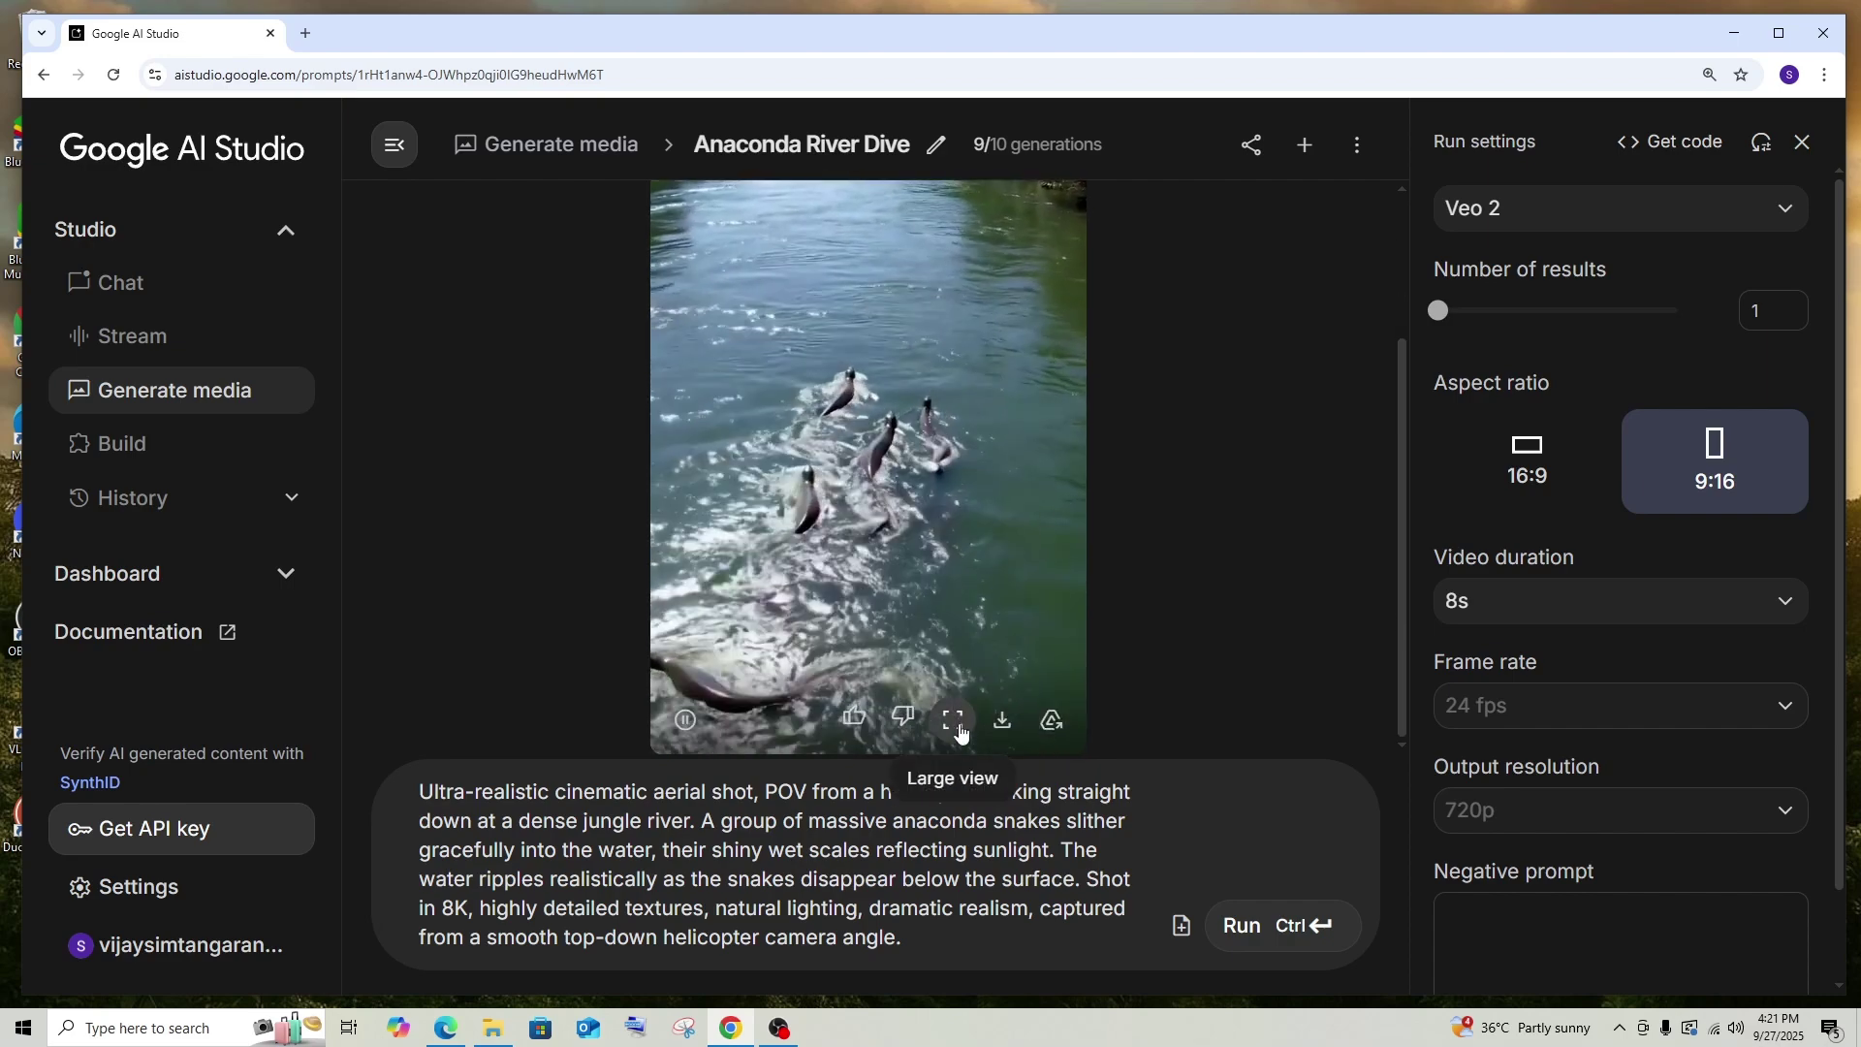
Step: Play the Anaconda River Dive video in large view and fullscreen, then exit fullscreen
{"action": "left_click", "coordinate": [953, 718]}
{"action": "left_click", "coordinate": [810, 818]}
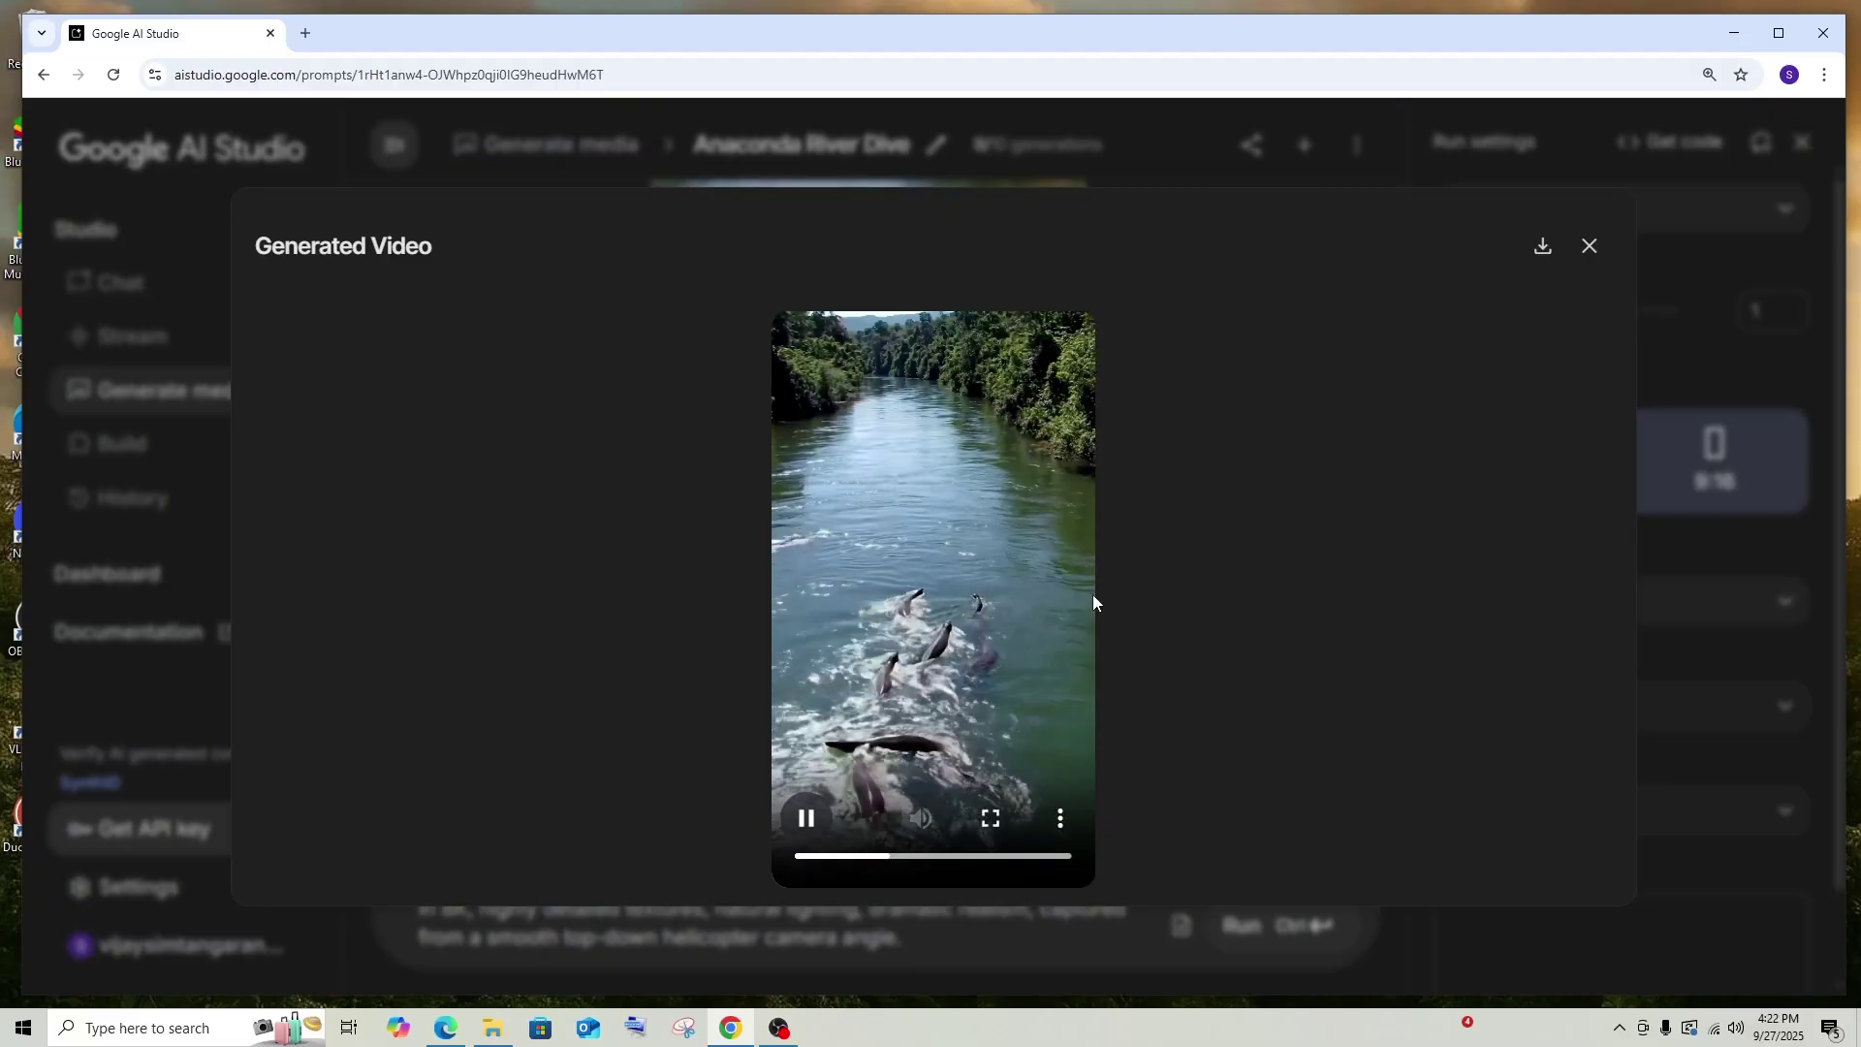
{"action": "left_click", "coordinate": [990, 817]}
{"action": "left_click", "coordinate": [1757, 976]}
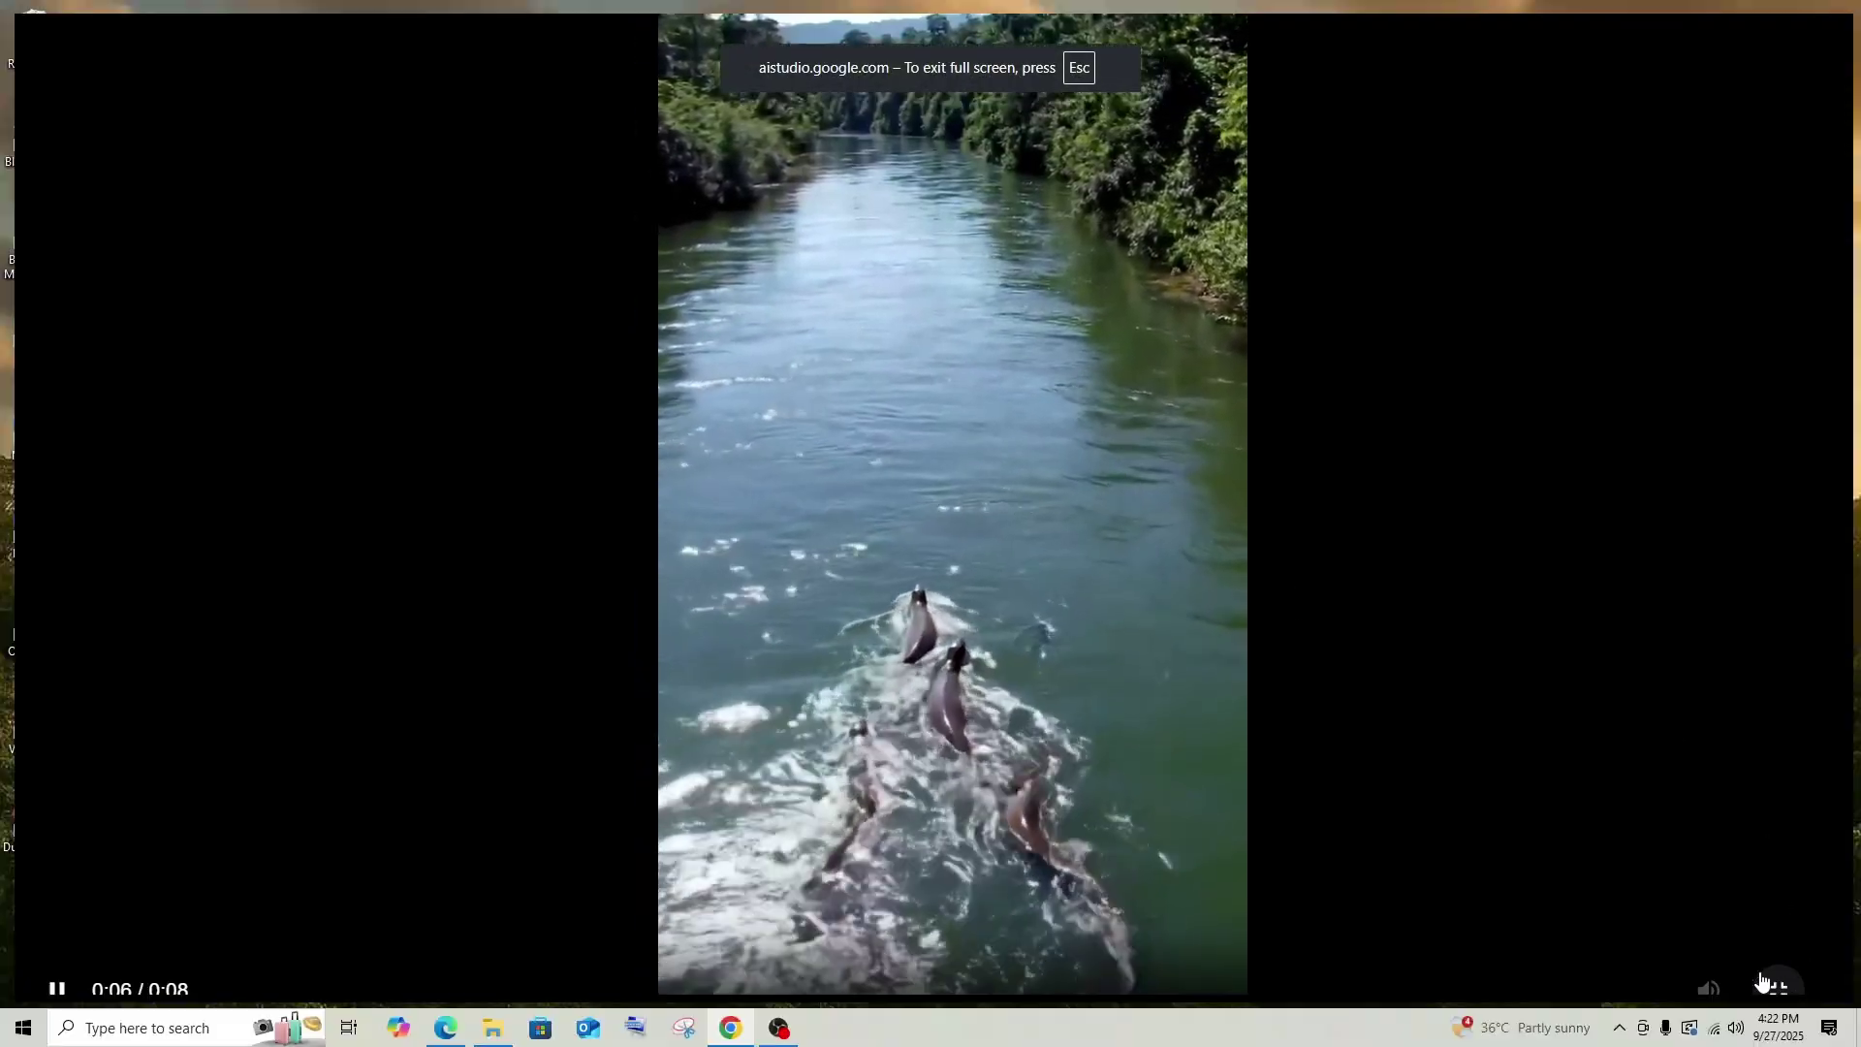
Step: Download the Anaconda River Dive video and close the large view
{"action": "left_click", "coordinate": [1062, 823]}
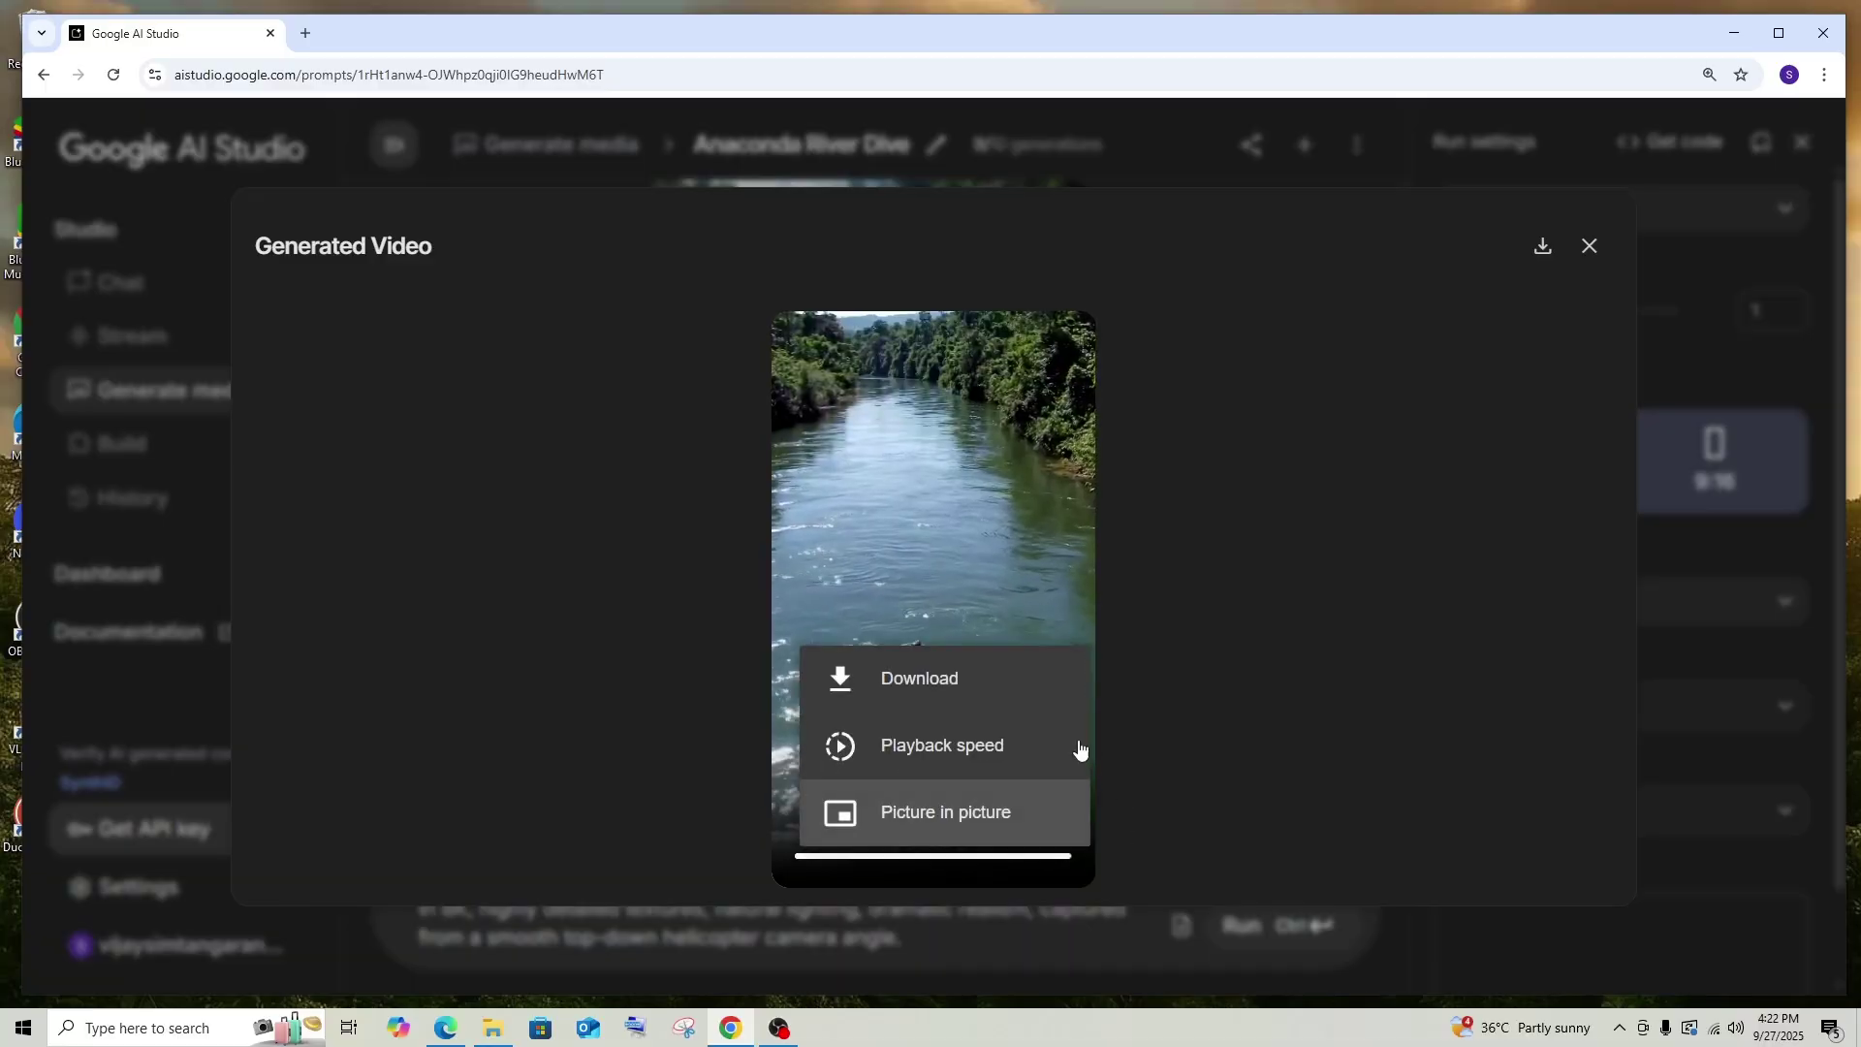
{"action": "left_click", "coordinate": [811, 677]}
{"action": "left_click", "coordinate": [1589, 247]}
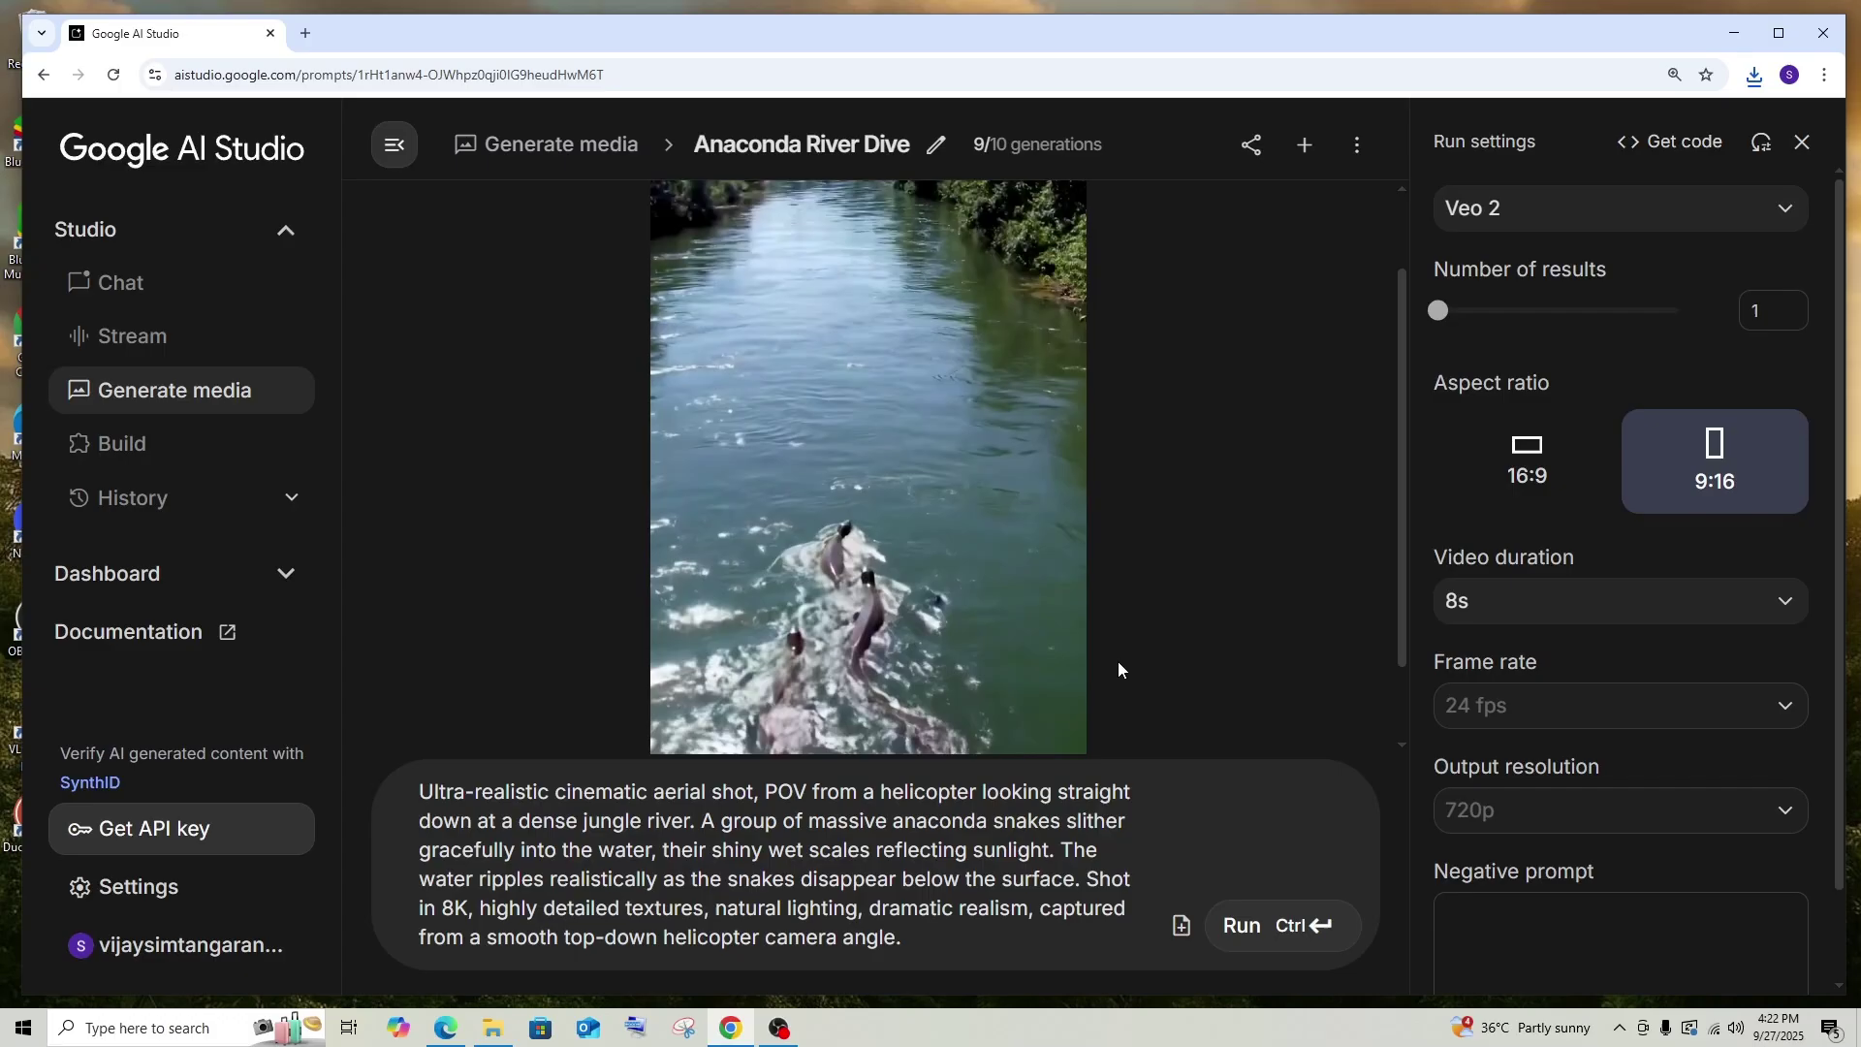
Step: Start a new chat with the samurai image uploaded and 'Add motion to this image' prompt
{"action": "left_click", "coordinate": [1305, 146]}
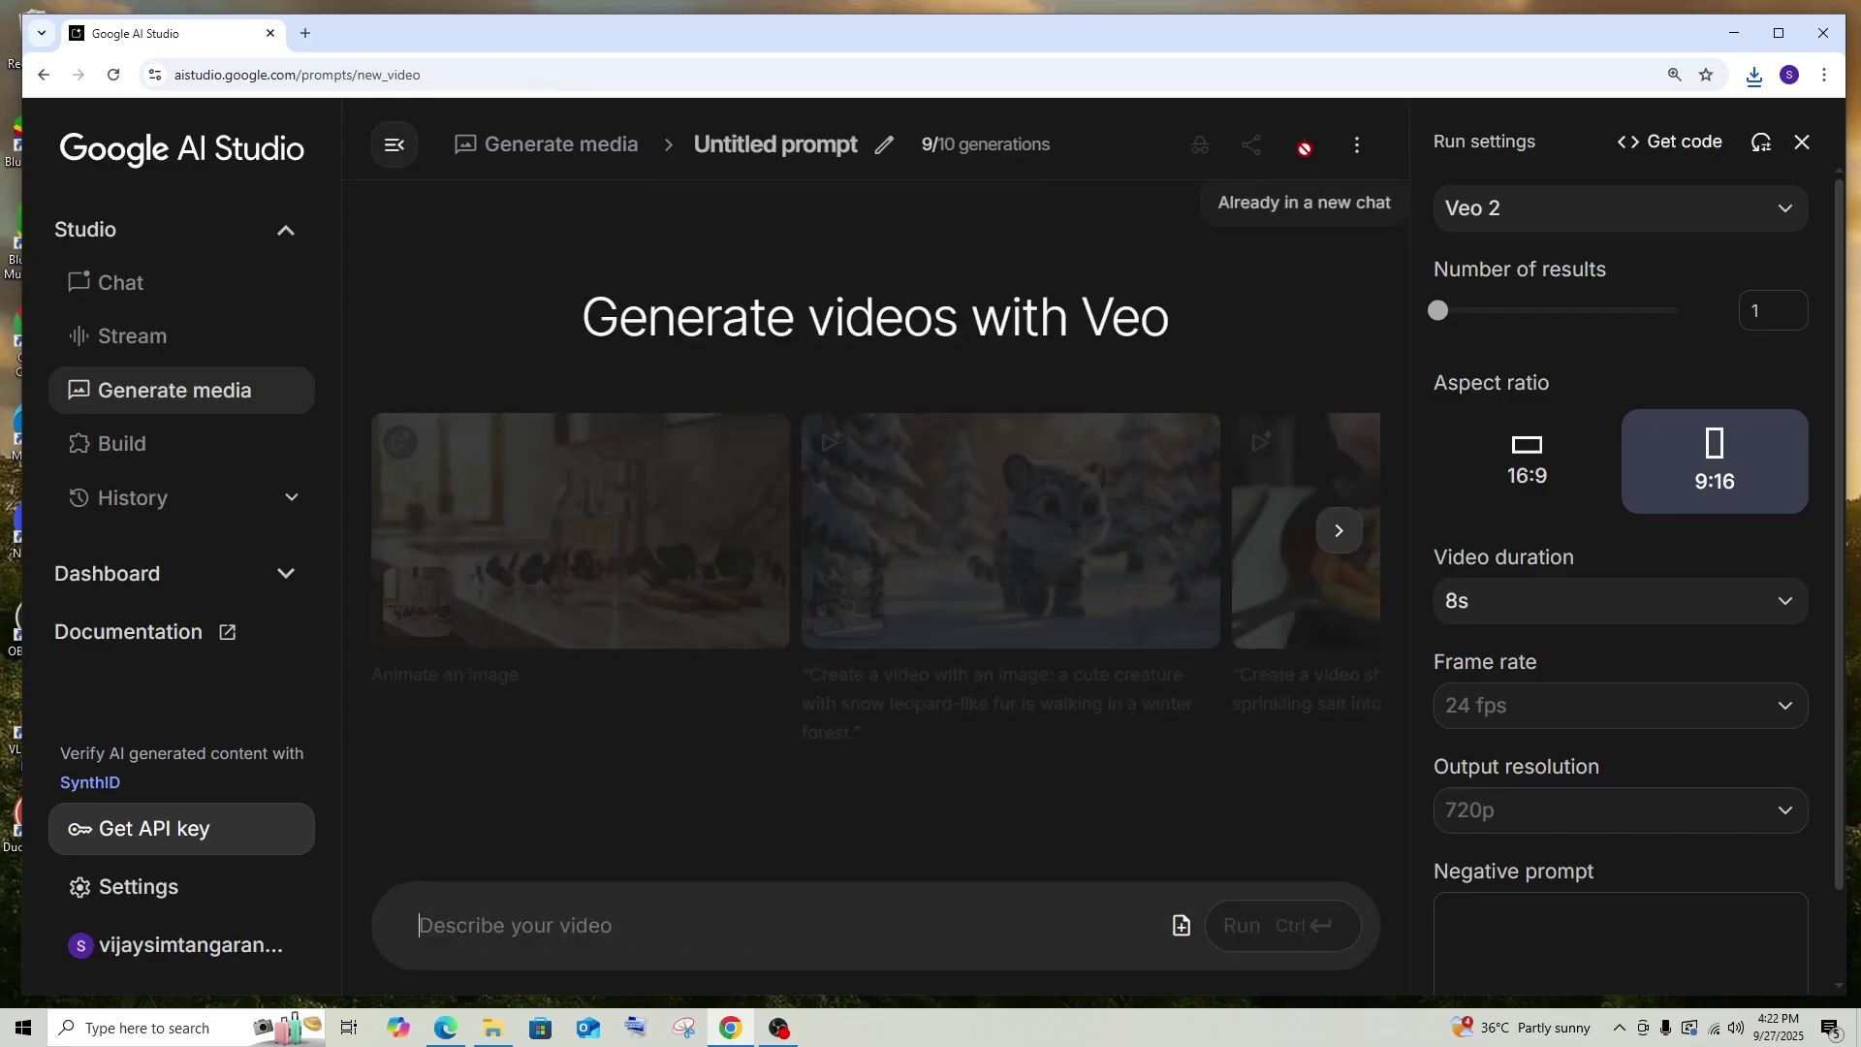
{"action": "left_click", "coordinate": [1180, 927]}
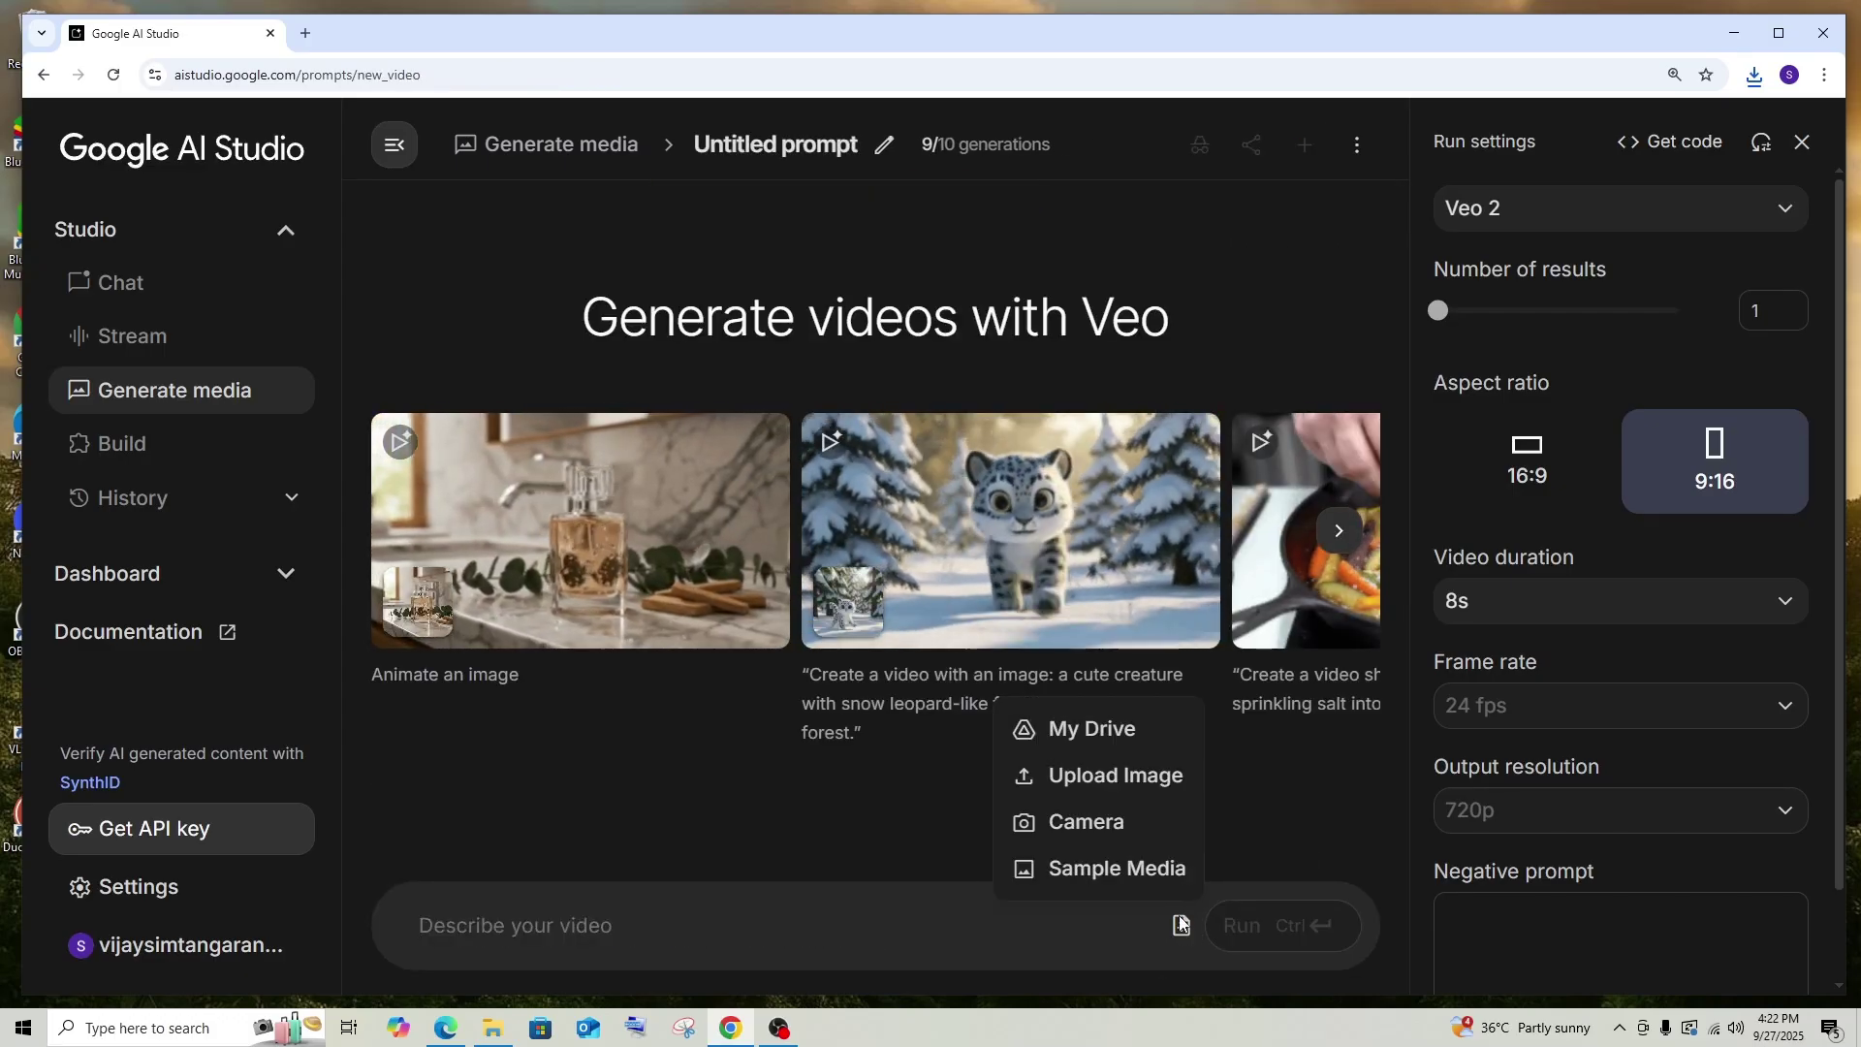
{"action": "left_click", "coordinate": [1114, 775]}
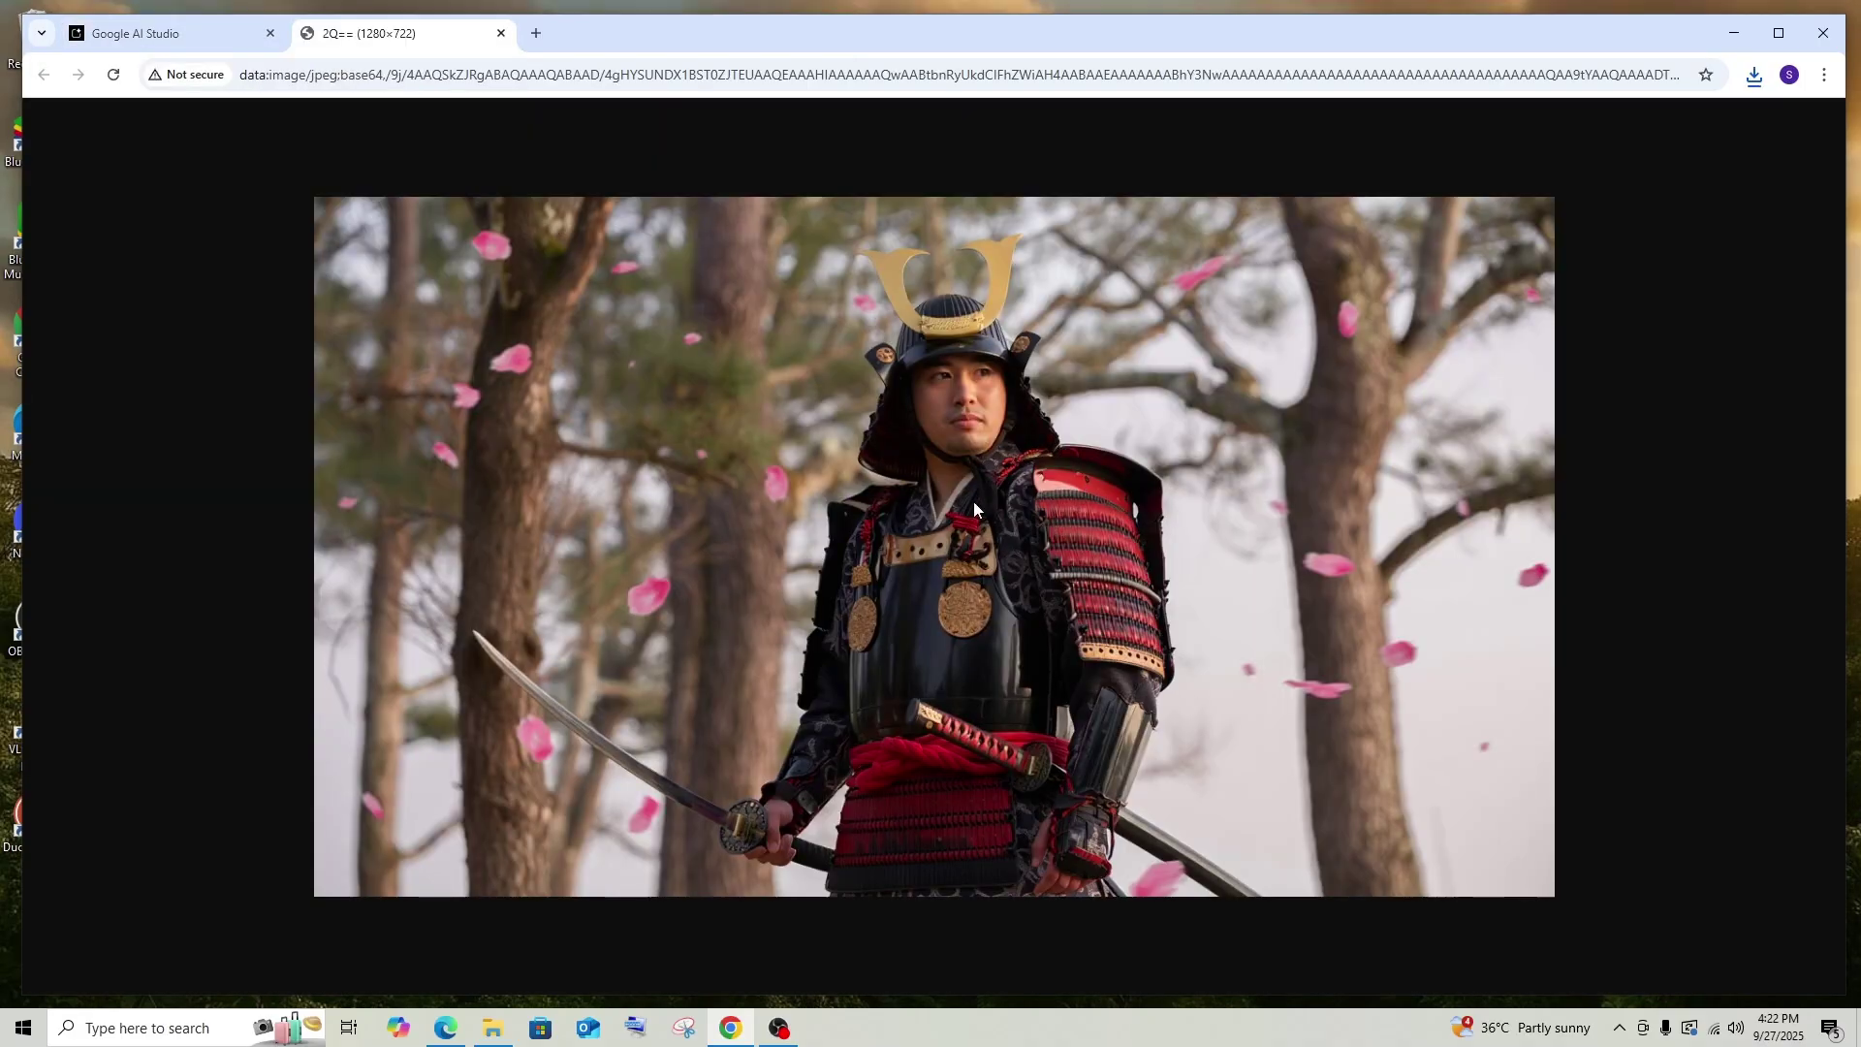
{"action": "left_click", "coordinate": [239, 29]}
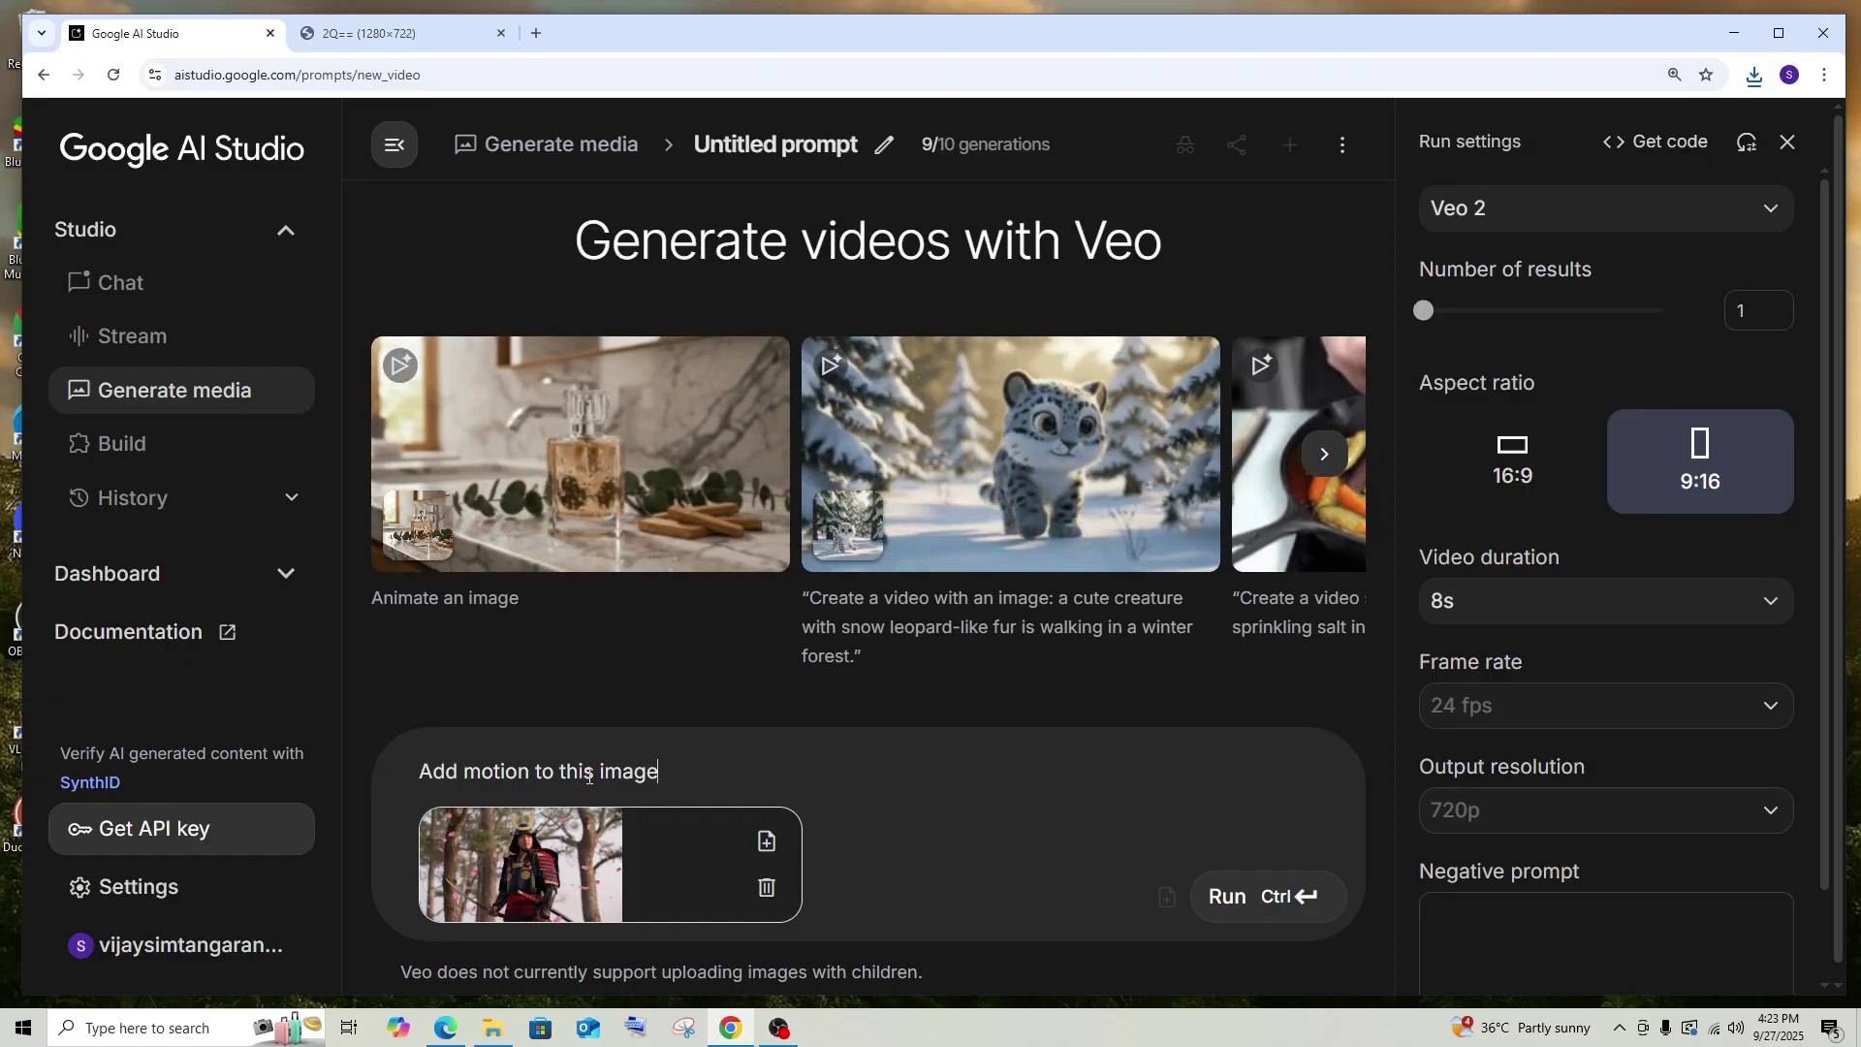
Step: Generate a portrait motion video from the samurai image, then zoom the browser out
{"action": "left_click", "coordinate": [1272, 902]}
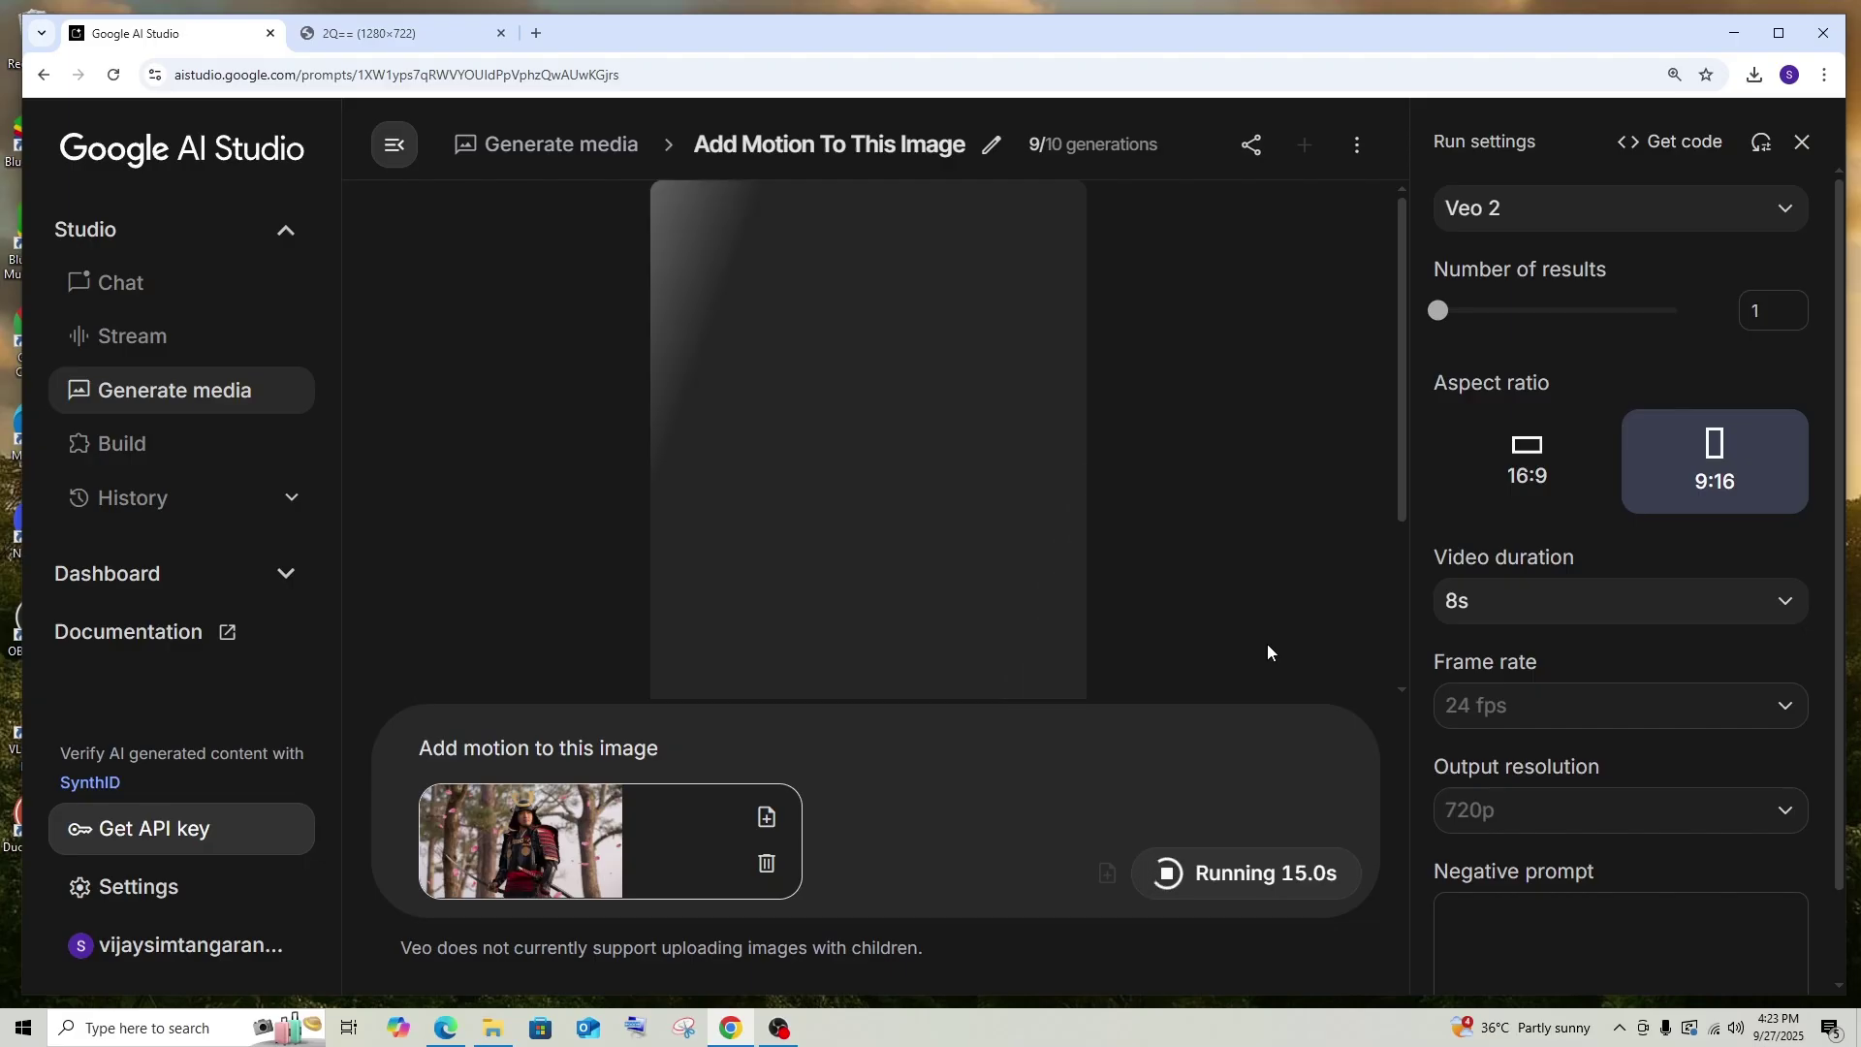
{"action": "key", "text": "ctrl+minus"}
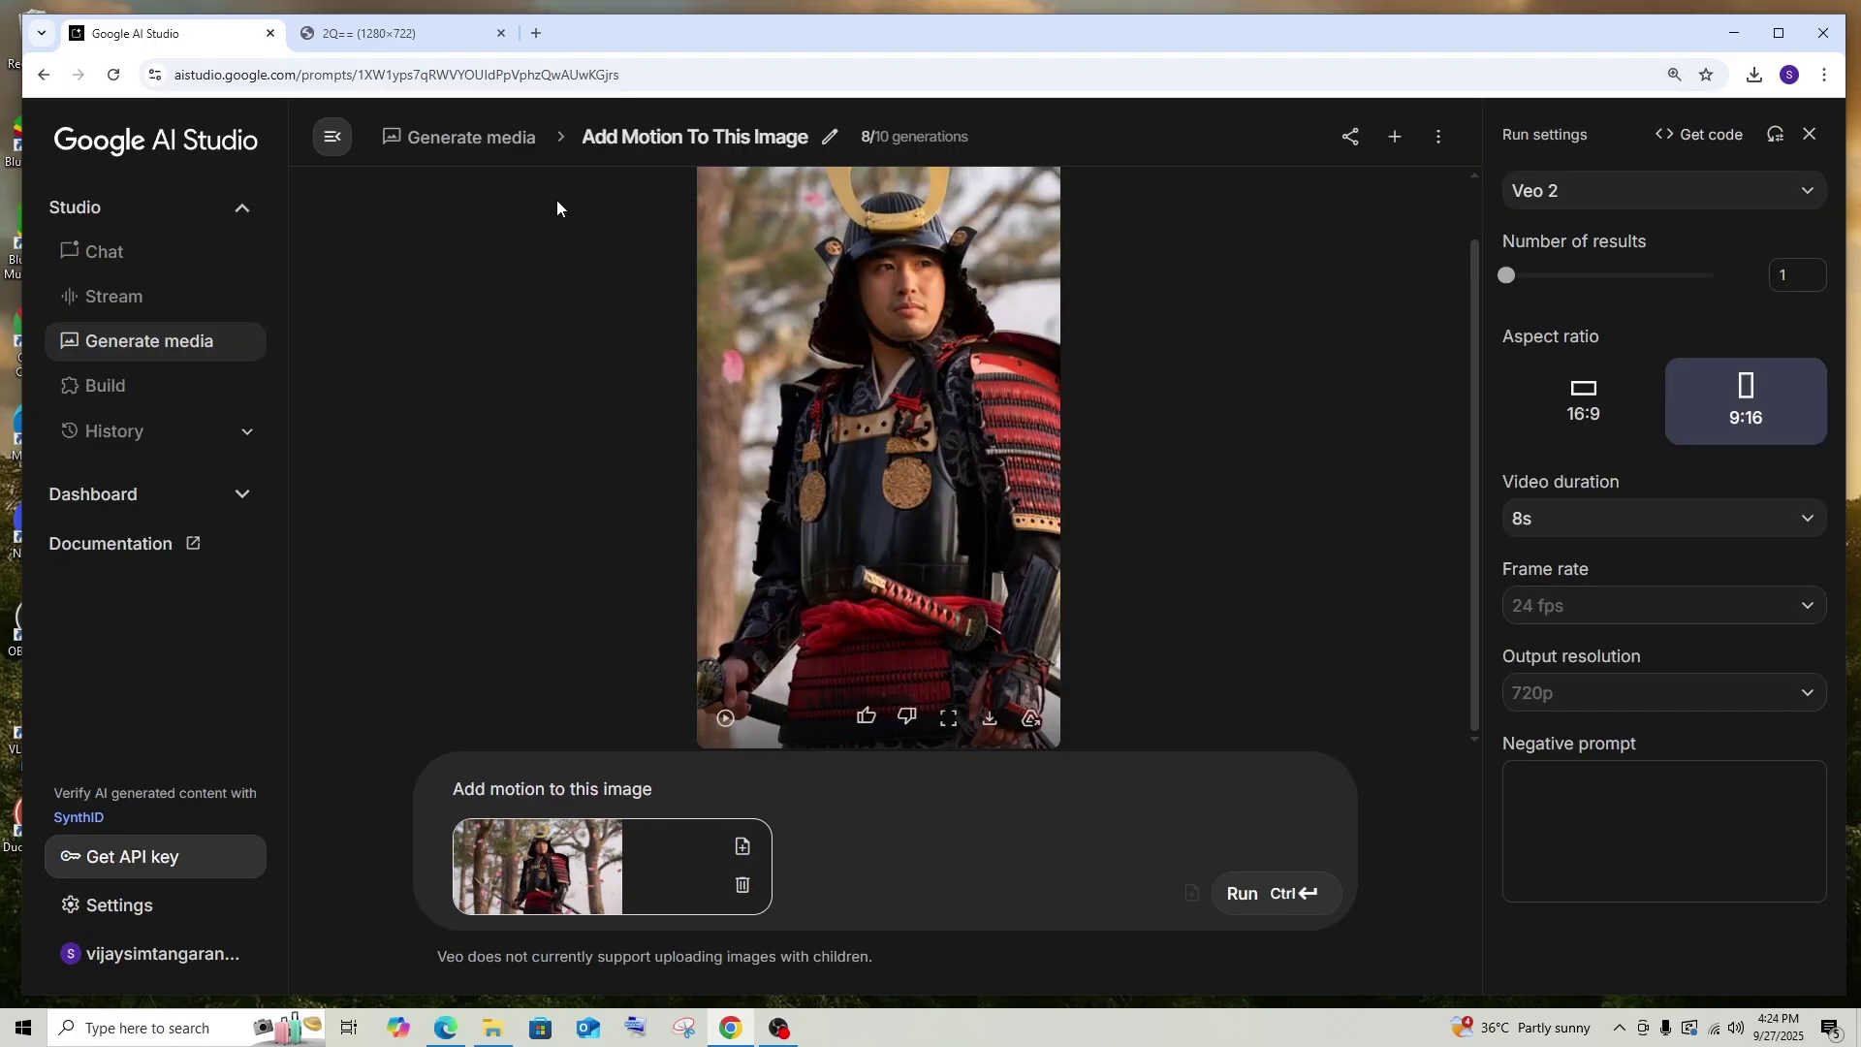
Step: Compare the original landscape samurai image with the generated portrait video
{"action": "left_click", "coordinate": [434, 33]}
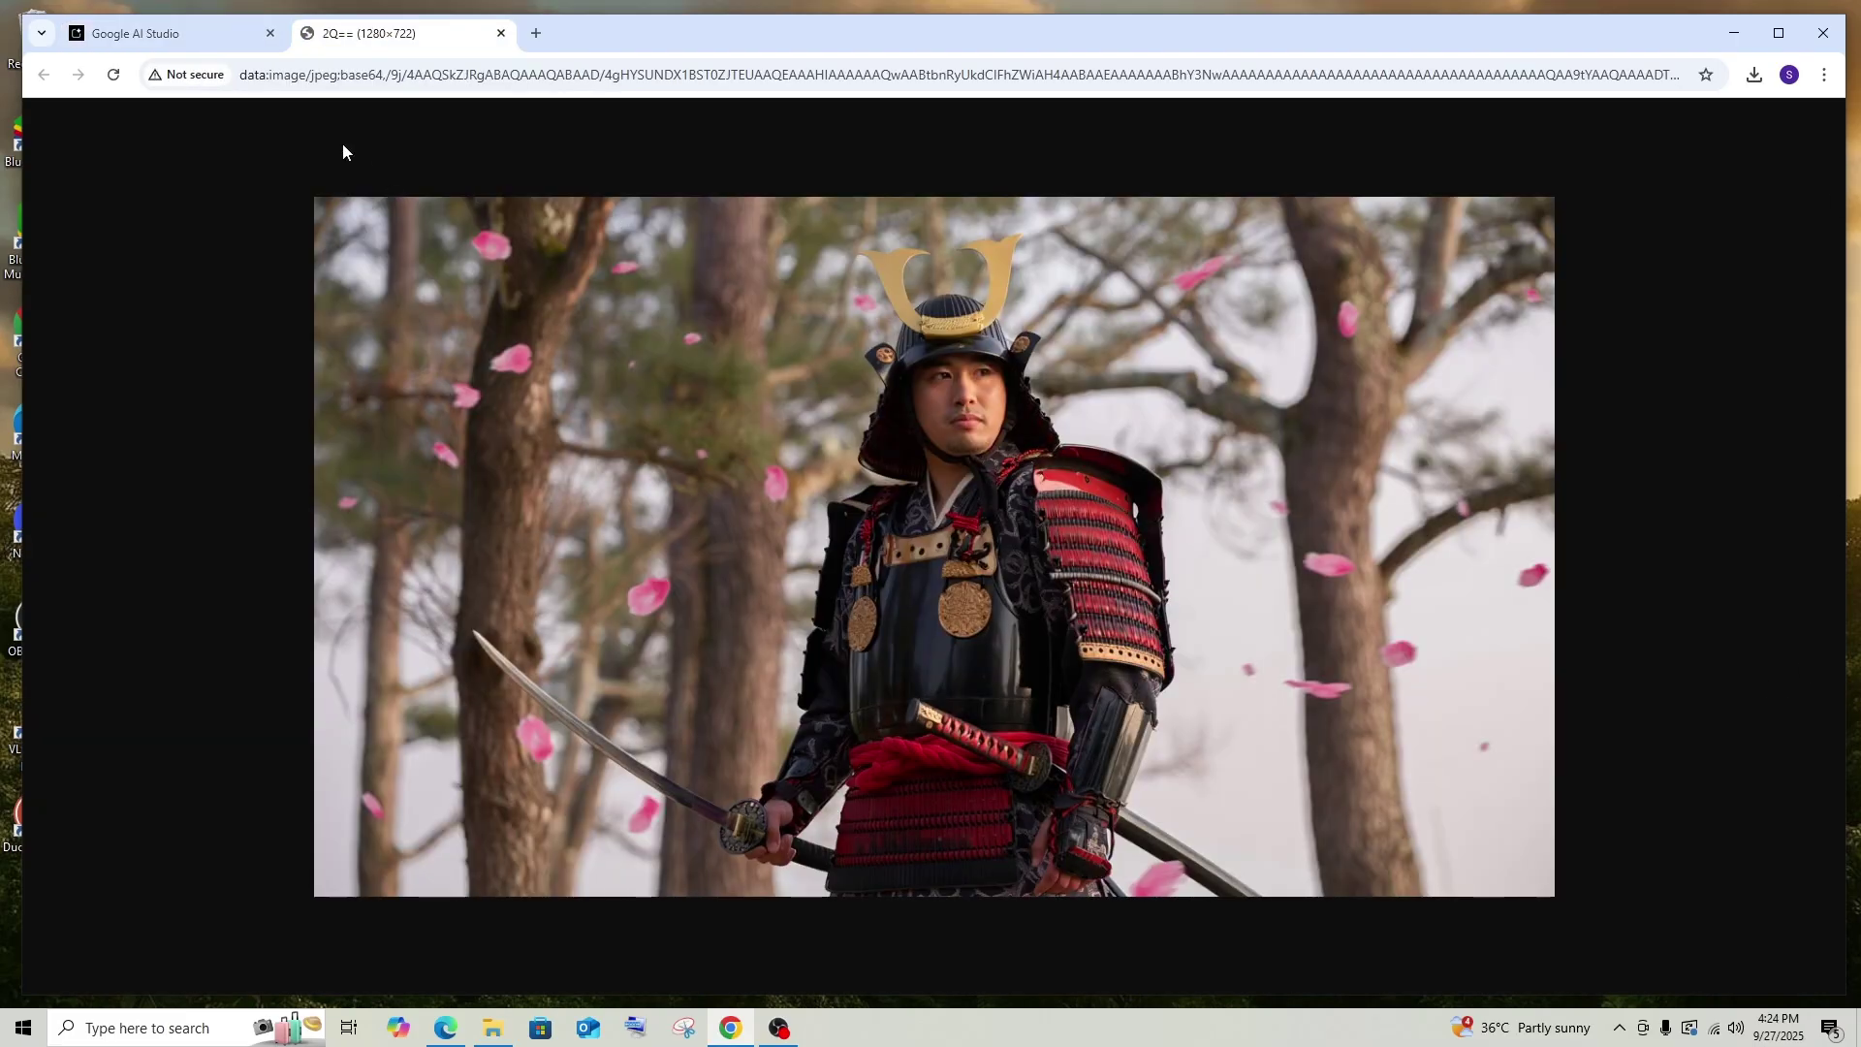
{"action": "left_click", "coordinate": [179, 41]}
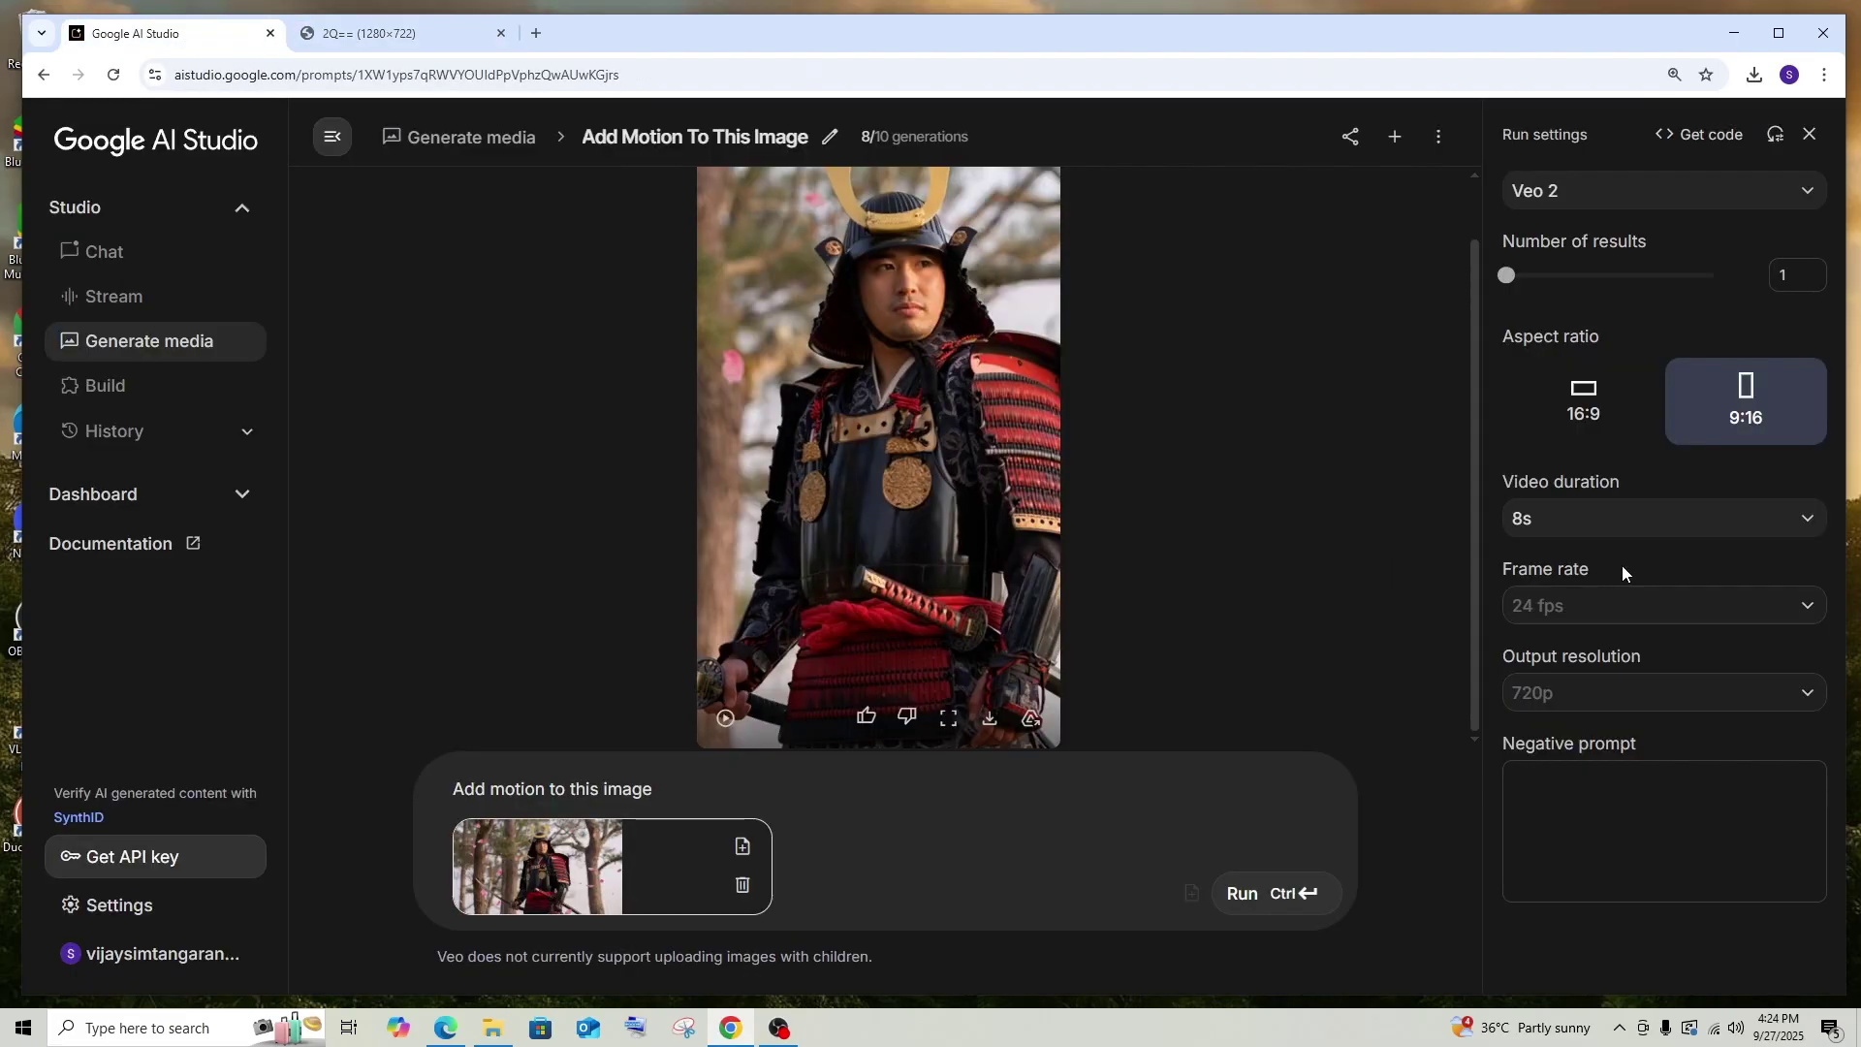